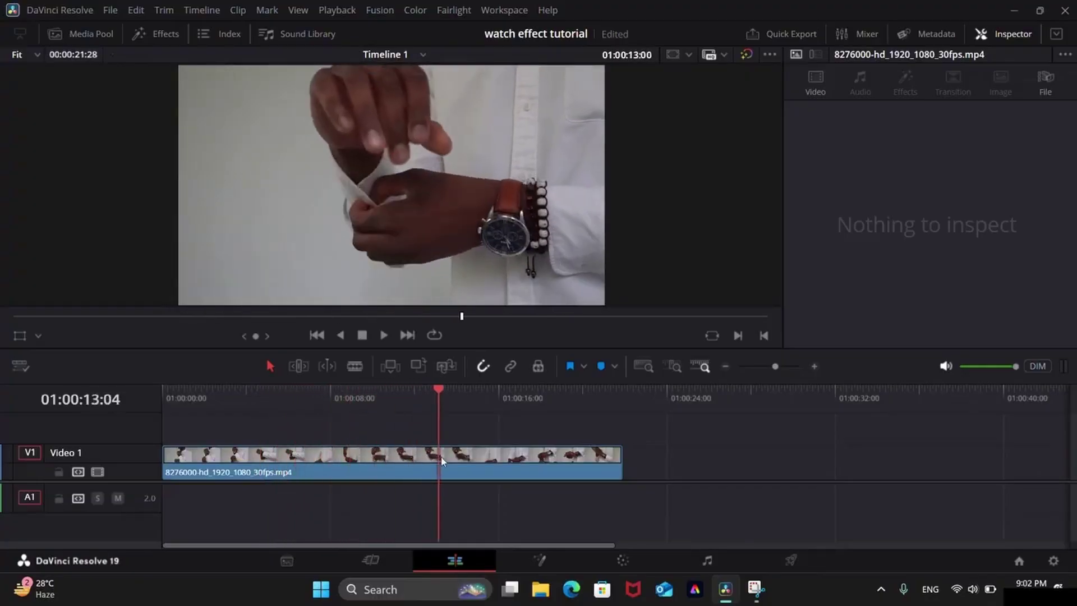
Blade the watch clip at about 01:00:01 and 01:00:03:02, then select and play the middle piece
left_click_drag(452, 463, 190, 451)
key("b")
left_click(191, 508)
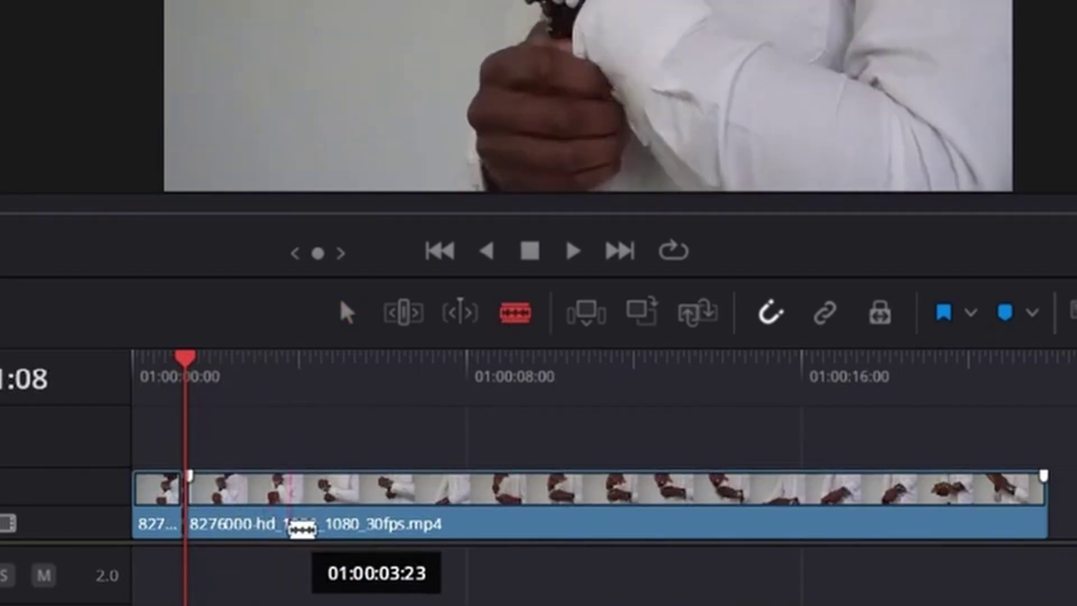
left_click(261, 524)
key("a")
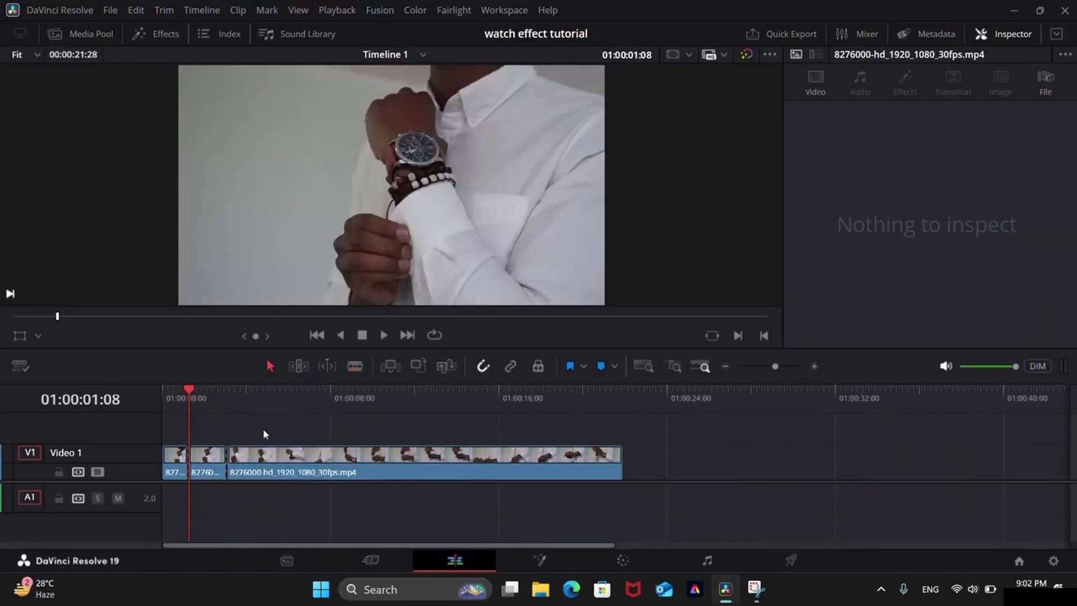
left_click(214, 454)
key("space")
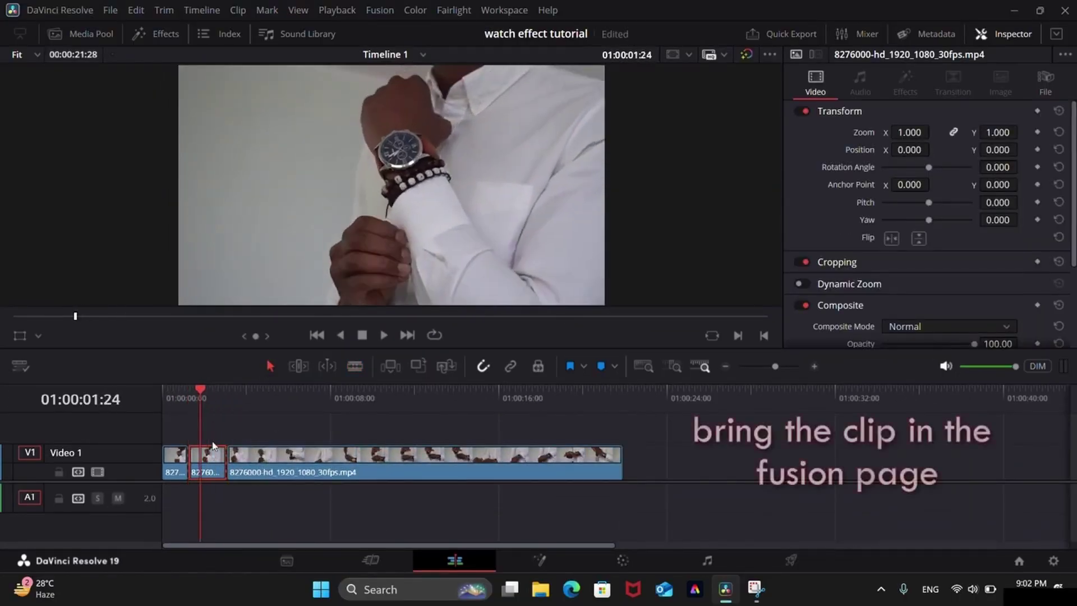
Open the middle clip in the Fusion page and spread out the MediaIn1 and MediaOut1 nodes
right_click(214, 455)
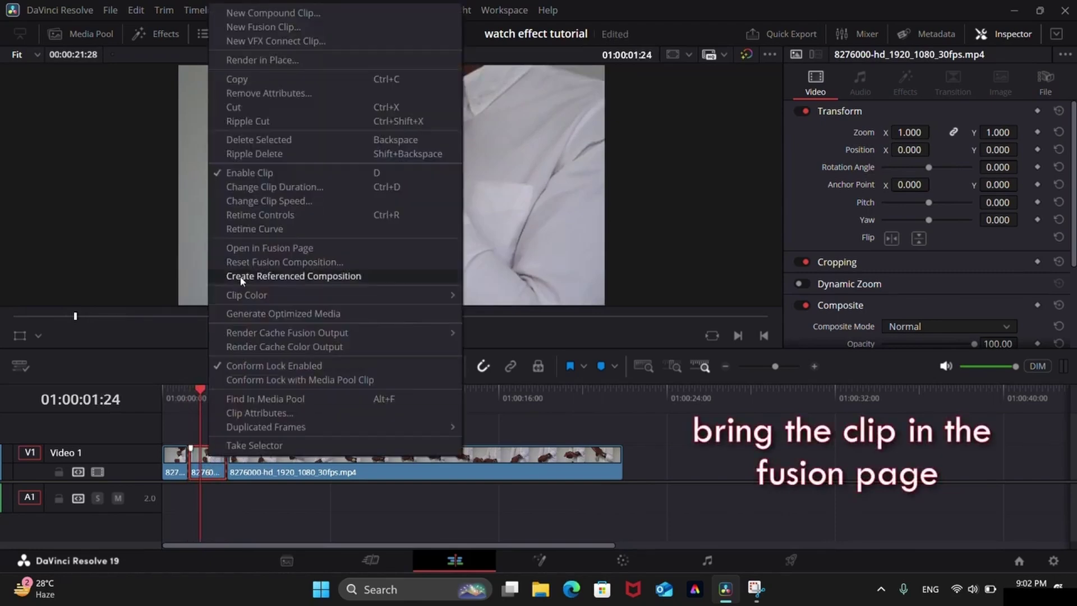
left_click(258, 249)
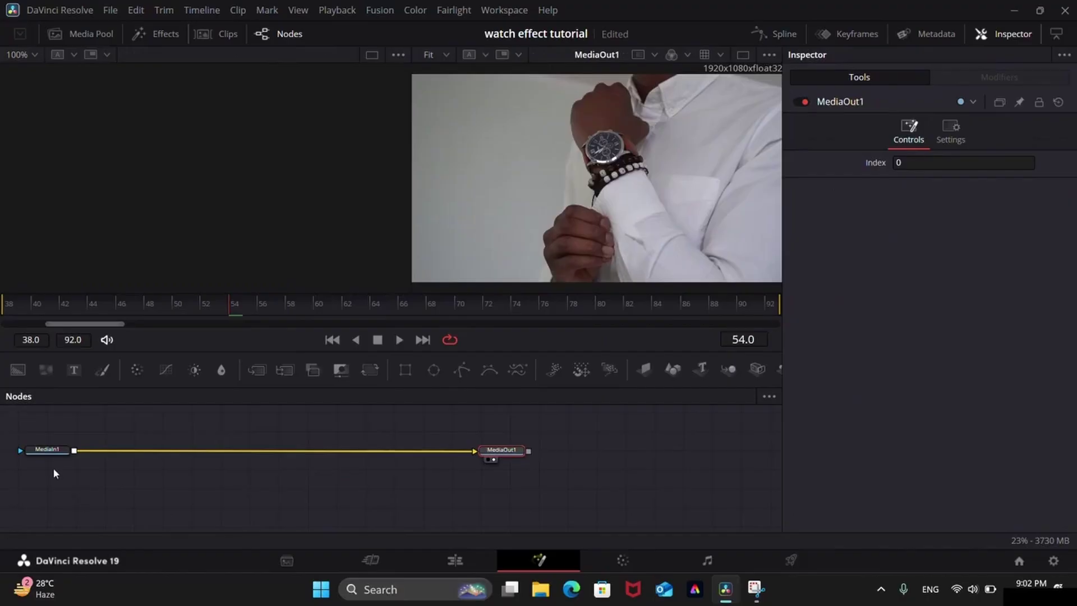
left_click_drag(50, 449, 148, 476)
left_click_drag(501, 449, 560, 475)
Duplicate MediaIn1 as MediaIn1_1 and merge it over MediaIn1's output, creating Merge1
left_click(144, 480)
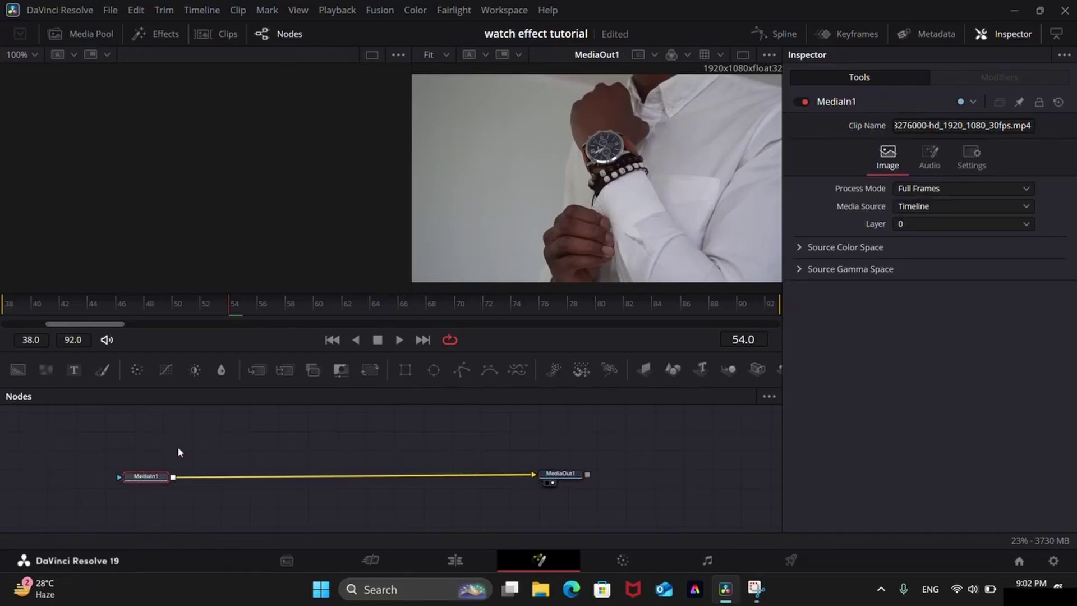
key("ctrl+c")
key("ctrl+v")
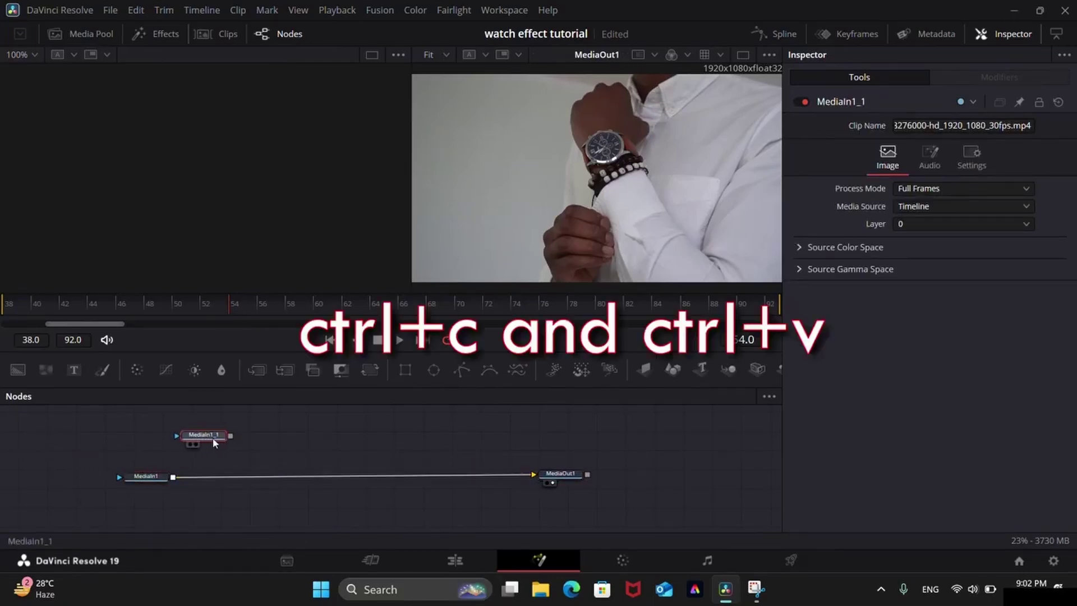
left_click_drag(266, 433, 175, 477)
scroll(263, 457, "up", 2)
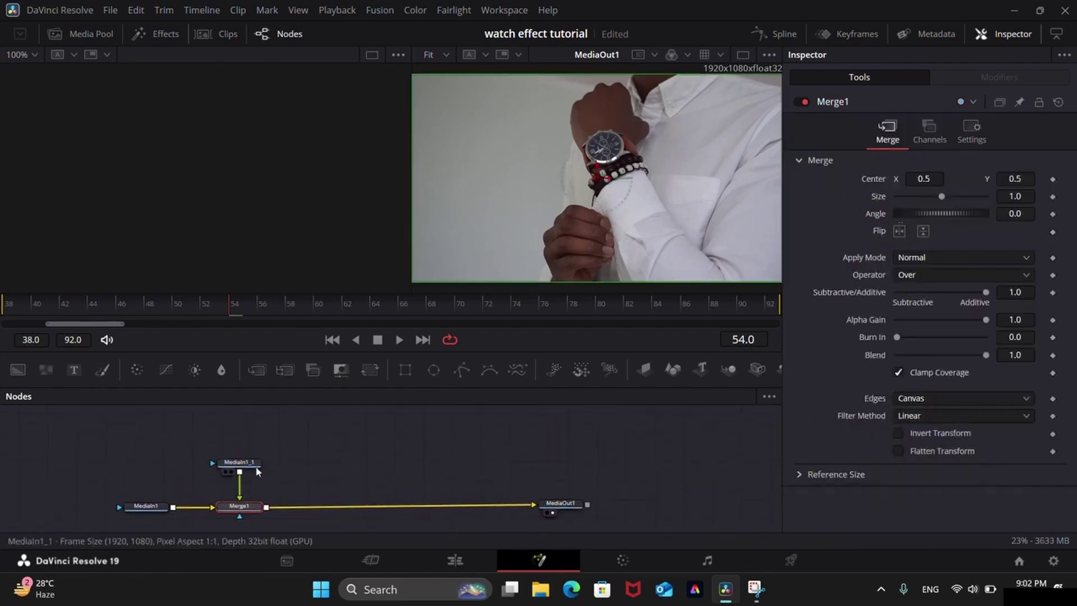
Add a BSpline mask linked to MediaIn1_1, go to frame 38 and centre the watch face
left_click_drag(242, 445, 245, 442)
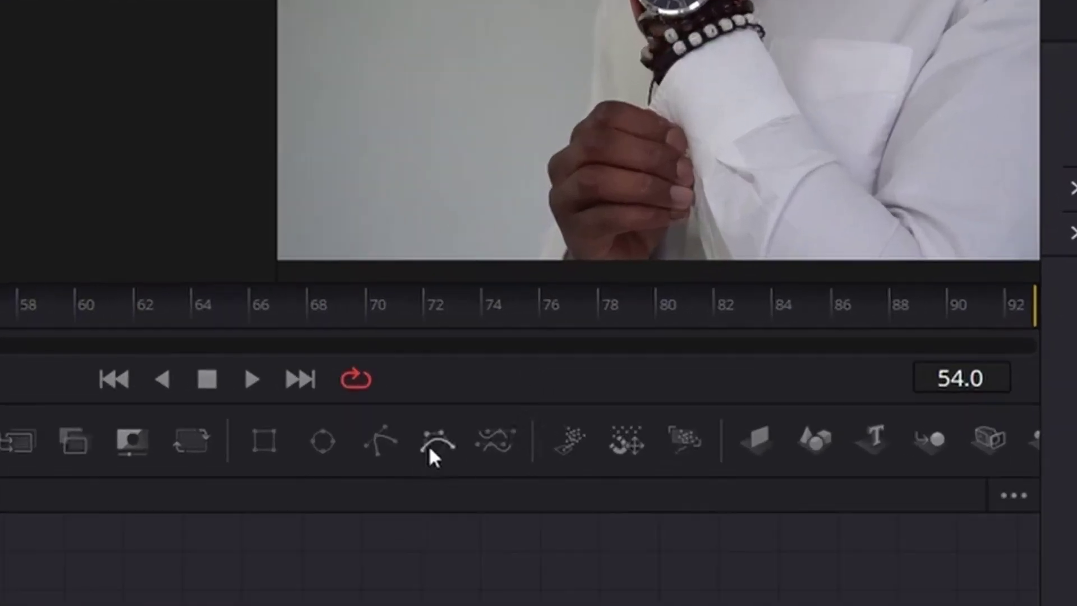
left_click_drag(429, 442, 311, 374)
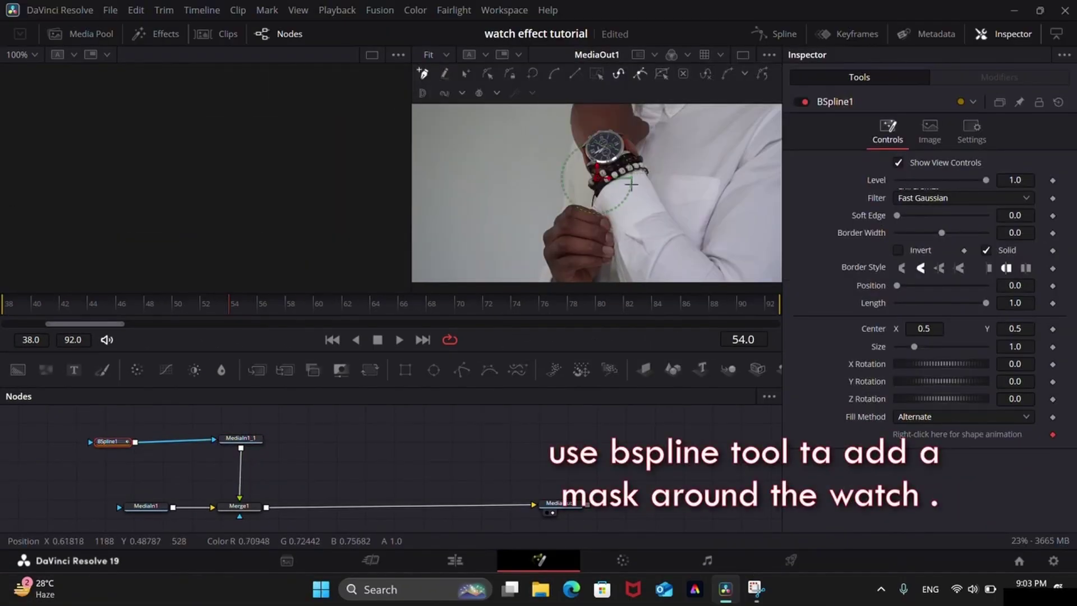
left_click_drag(385, 311, 9, 309)
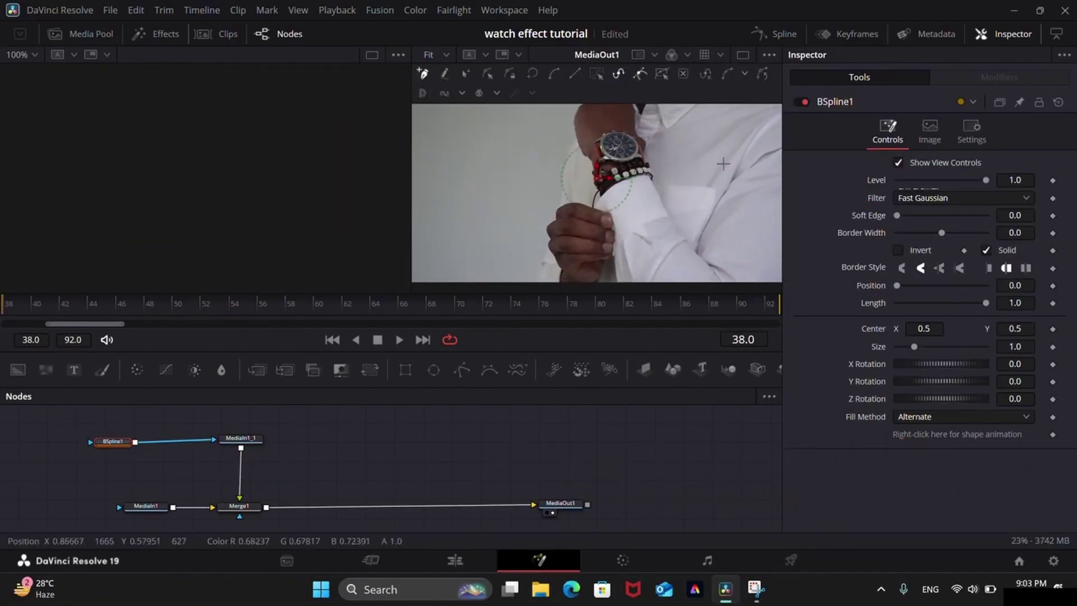
scroll(723, 163, "up", 6)
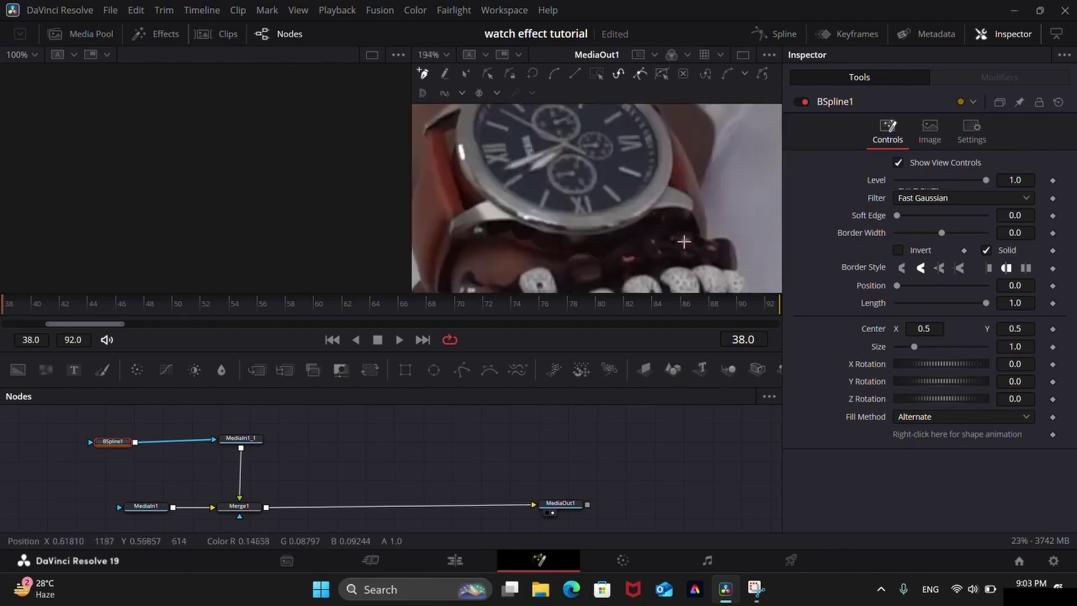
left_click_drag(677, 218, 633, 234)
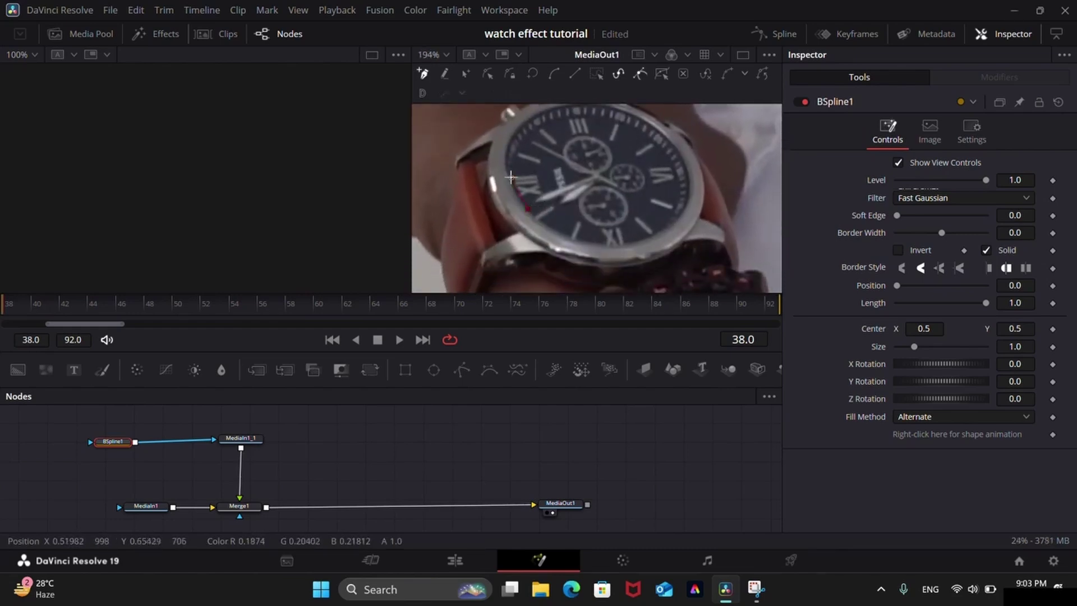
Place spline points around the watch bezel and close the shape at its first point
left_click(553, 110)
left_click_drag(603, 109, 614, 145)
left_click(616, 143)
left_click(664, 170)
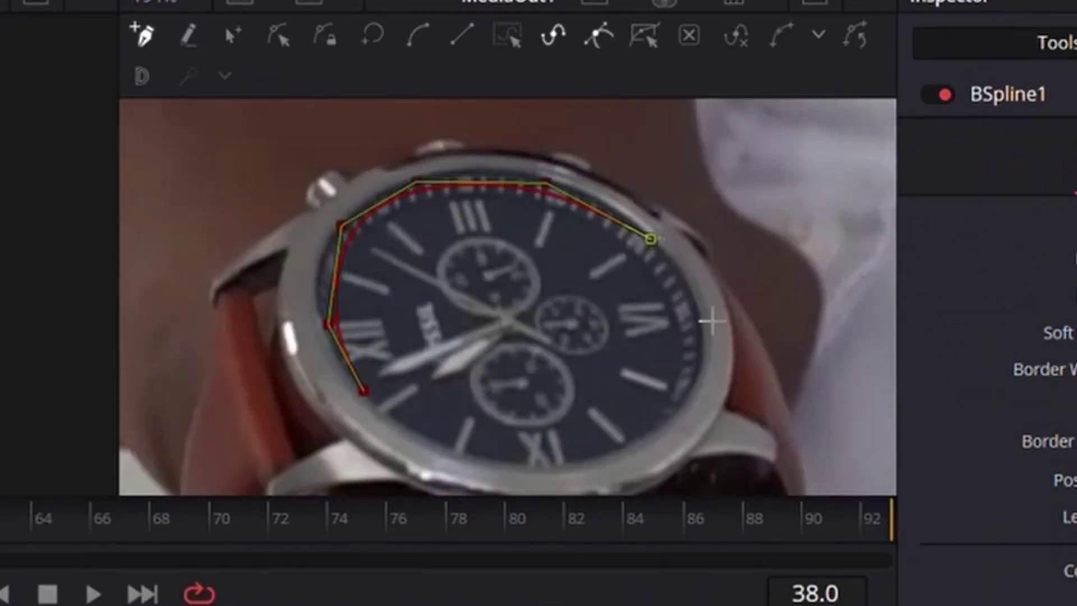
left_click(706, 331)
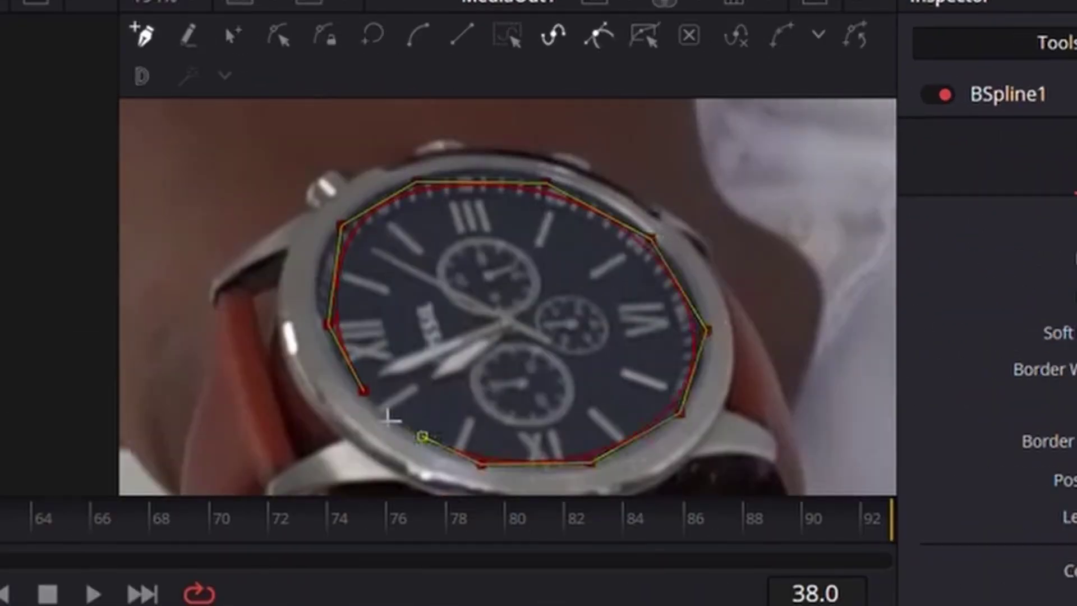
left_click(363, 391)
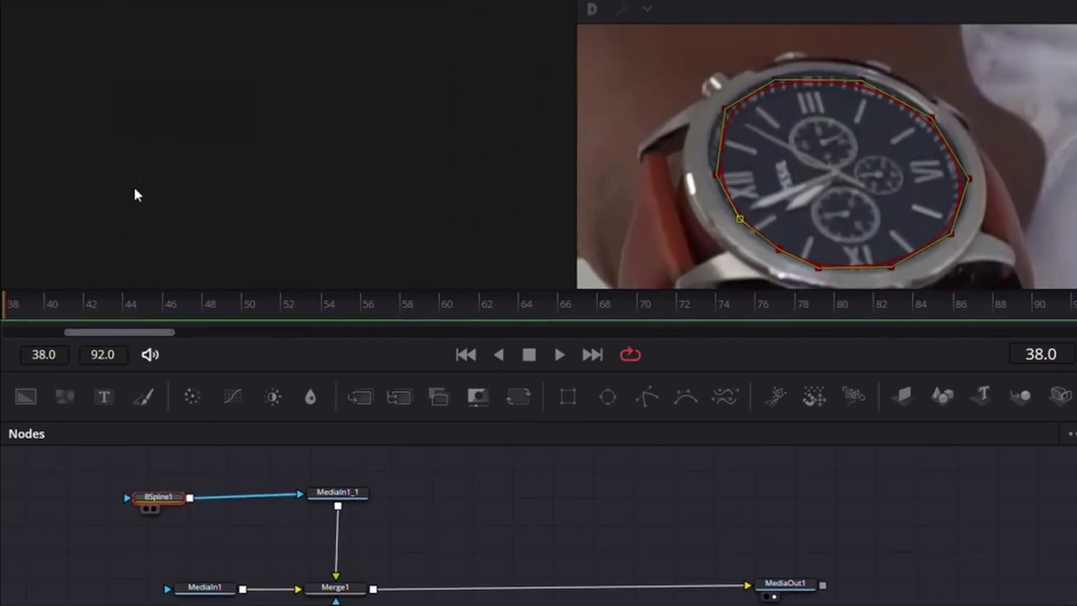
Show the masked MediaIn1_1 in the left viewer, zoom in and scrub to frame 59 to check it
key("1")
left_click_drag(333, 503, 298, 229)
scroll(346, 133, "up", 6)
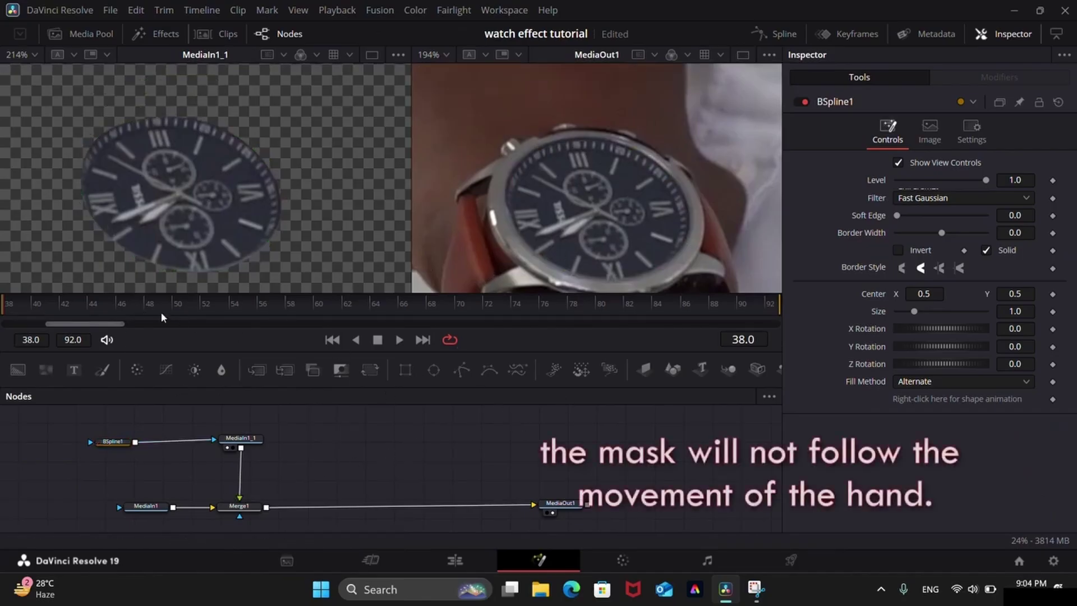
left_click_drag(47, 304, 2, 306)
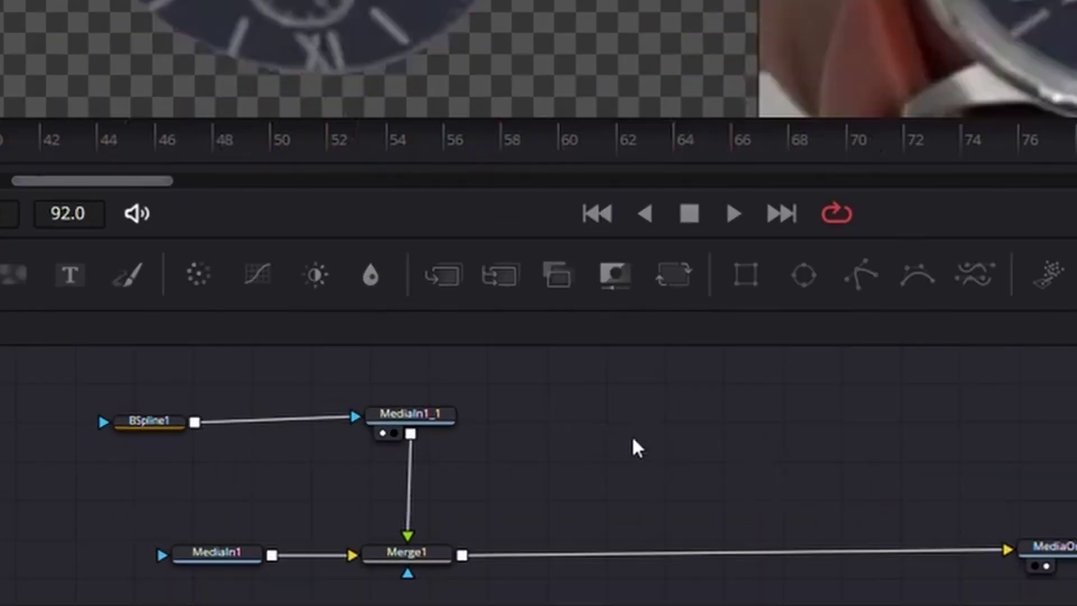
Disconnect MediaIn1_1 from Merge1's foreground input
left_click_drag(350, 453, 395, 455)
left_click(287, 494)
mouse_move(491, 514)
left_mouse_down()
mouse_move(493, 476)
mouse_move(499, 499)
left_mouse_up()
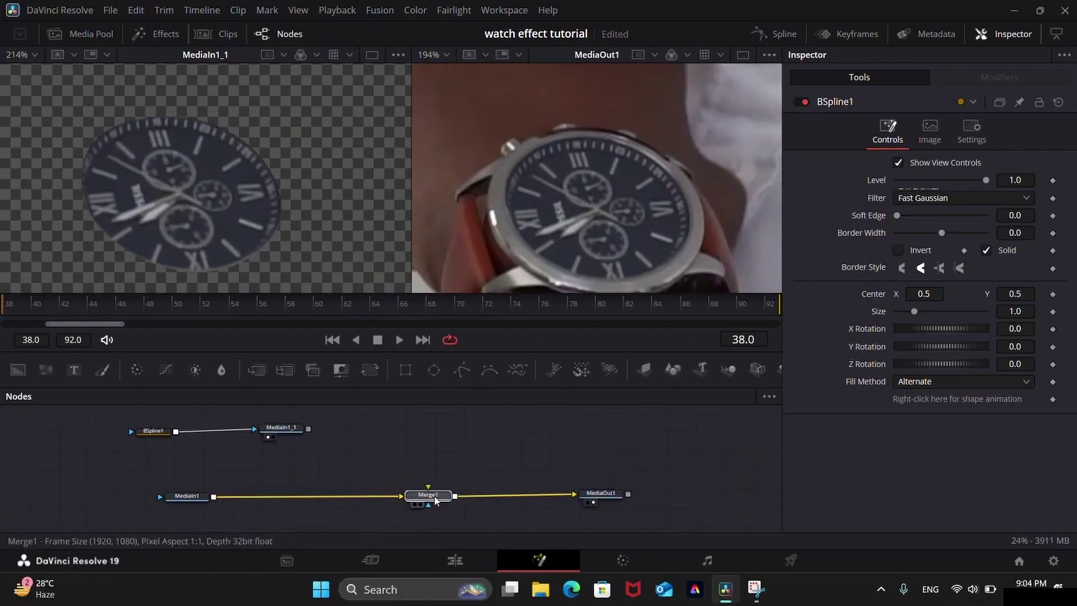
left_click(435, 500)
Insert a Planar Tracker after MediaIn1 via the 'pla' tool search and switch to a single viewer
left_click(187, 495)
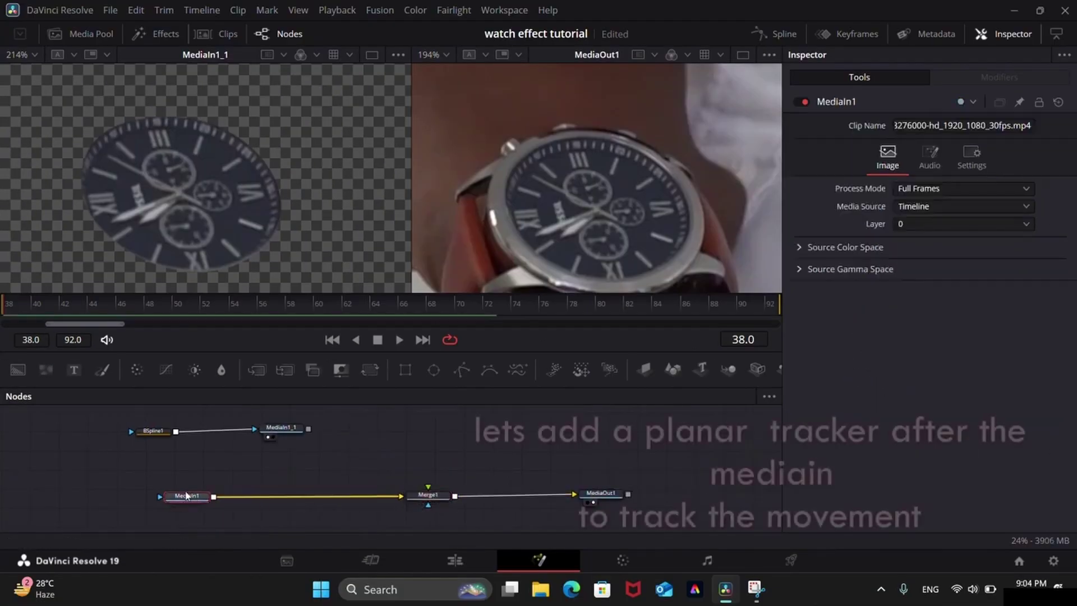
key("shift+space")
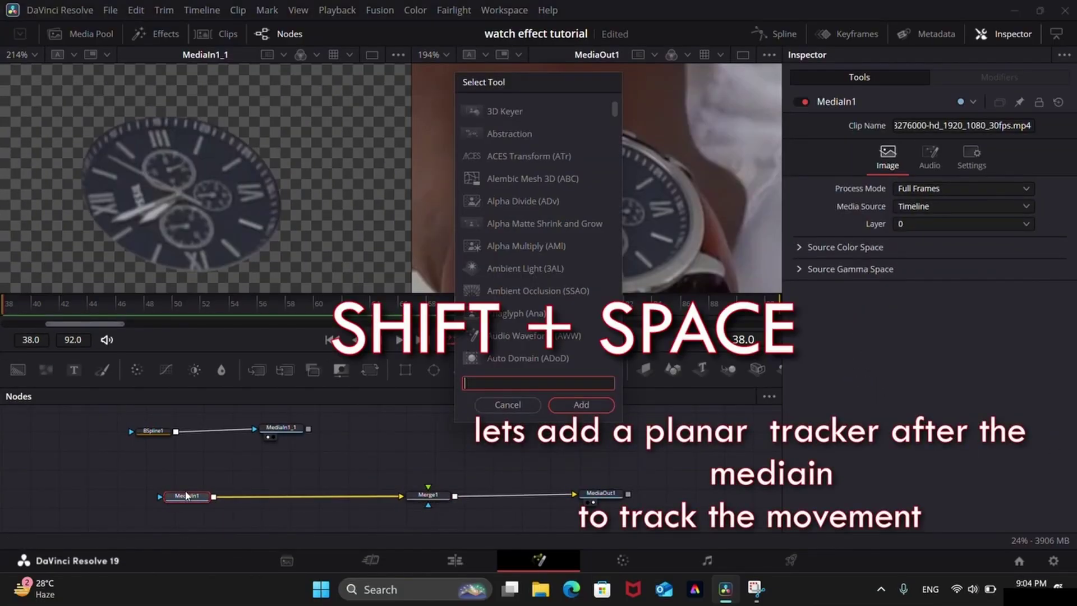
type("pla")
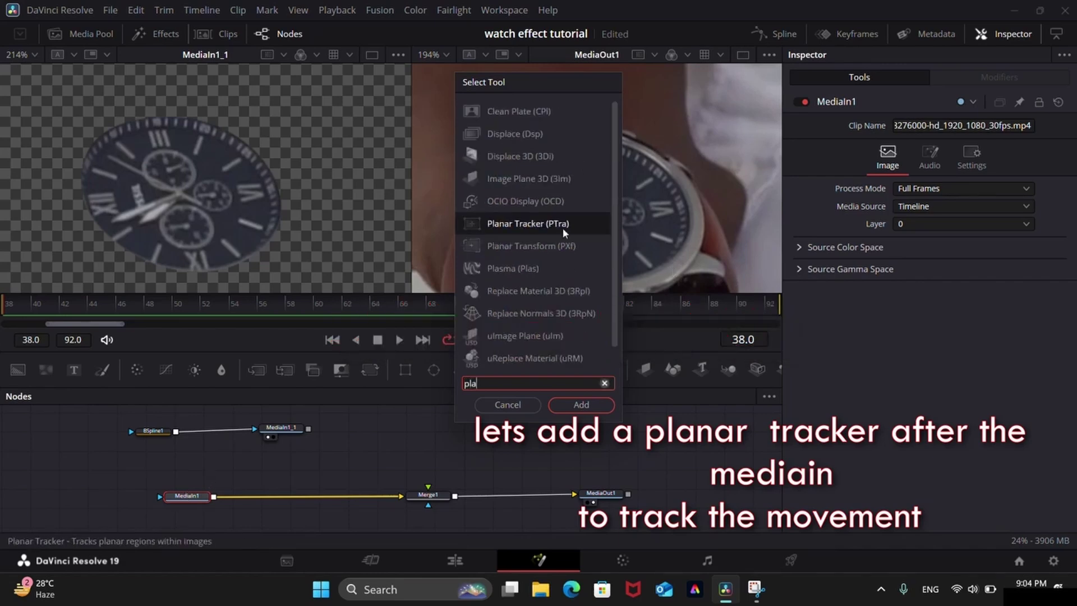
left_click(582, 404)
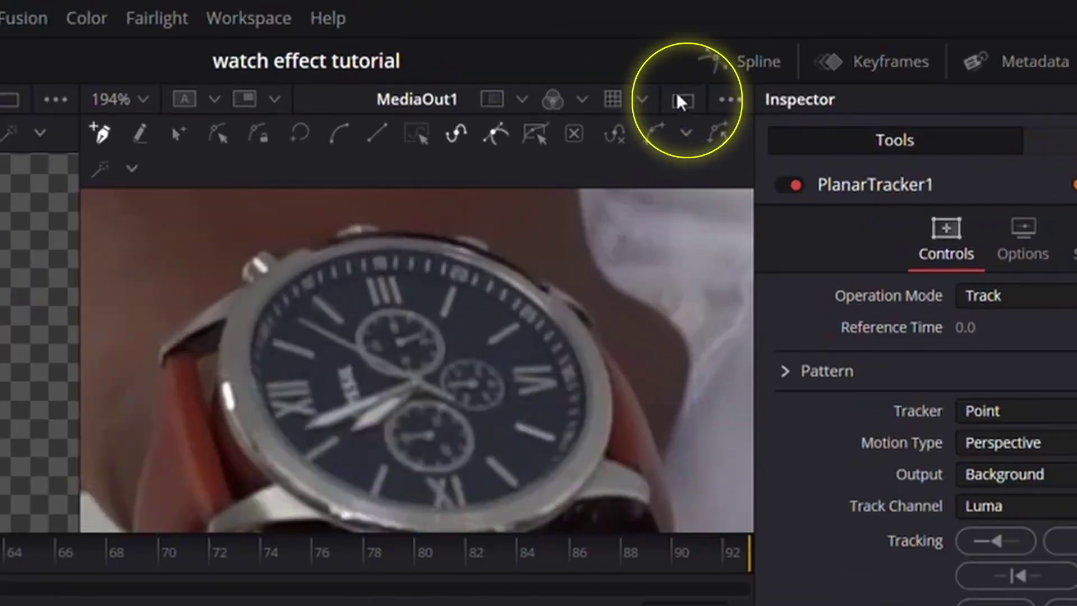
left_click(679, 100)
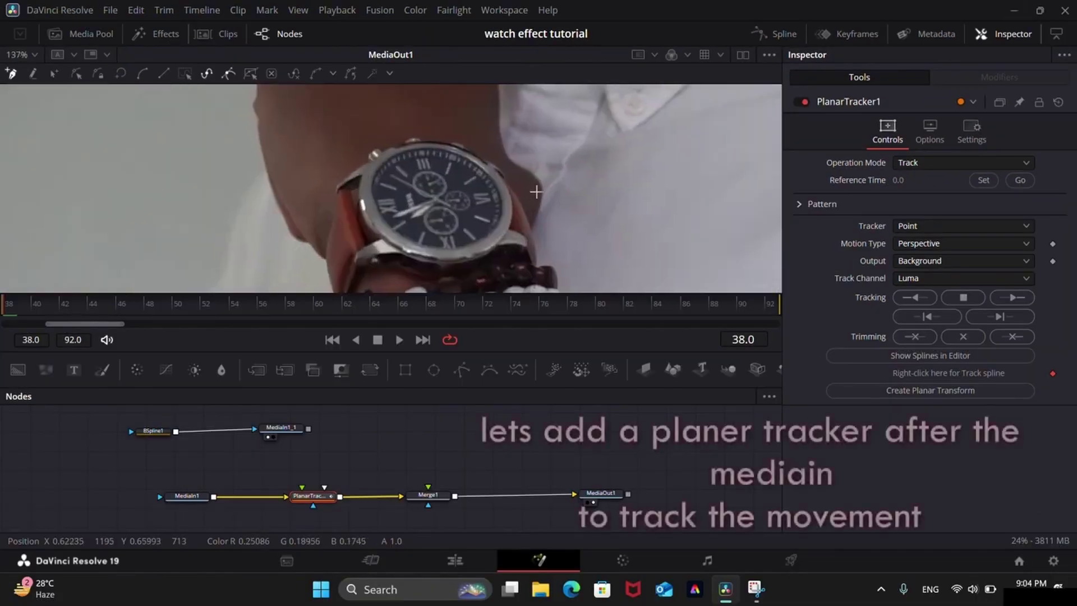
scroll(541, 188, "up", 4)
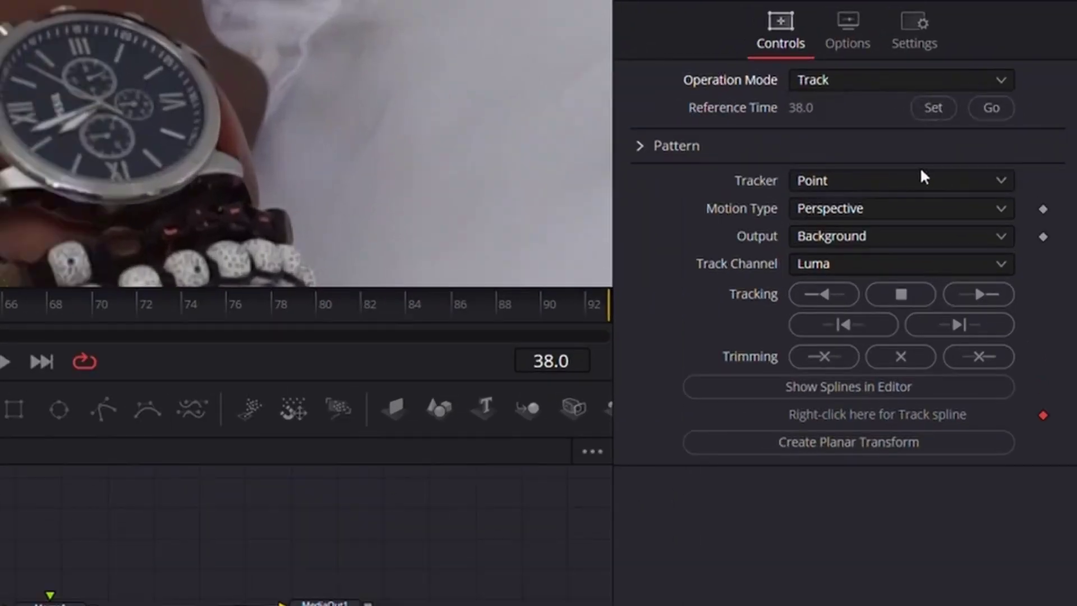
Set PlanarTracker1's tracker to Hybrid Point/Area and track the watch forward from frame 38 to 92
left_click(973, 225)
left_click(911, 260)
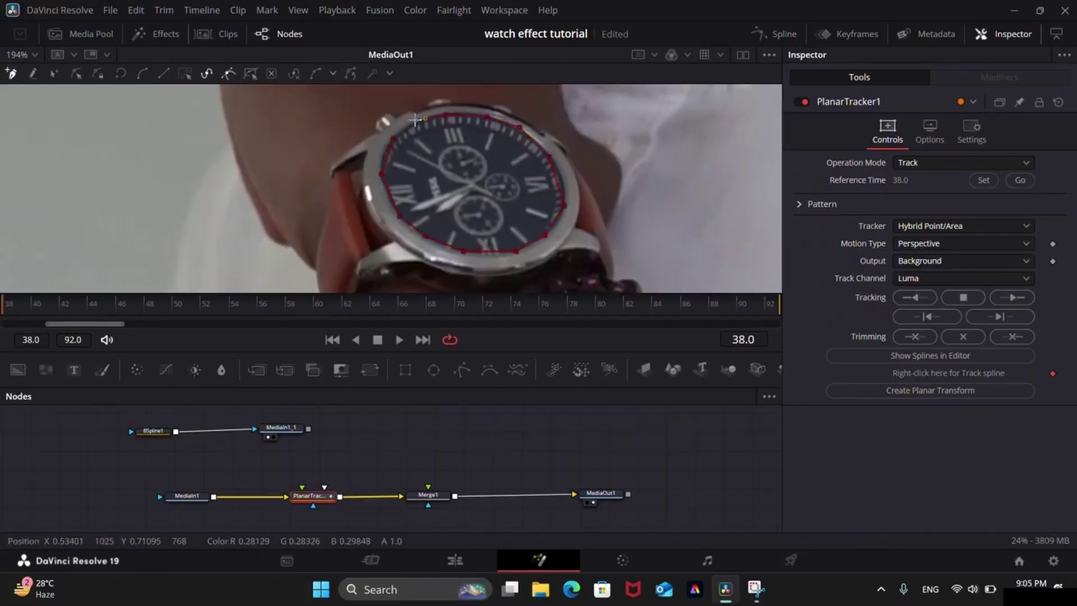
scroll(412, 130, "down", 3)
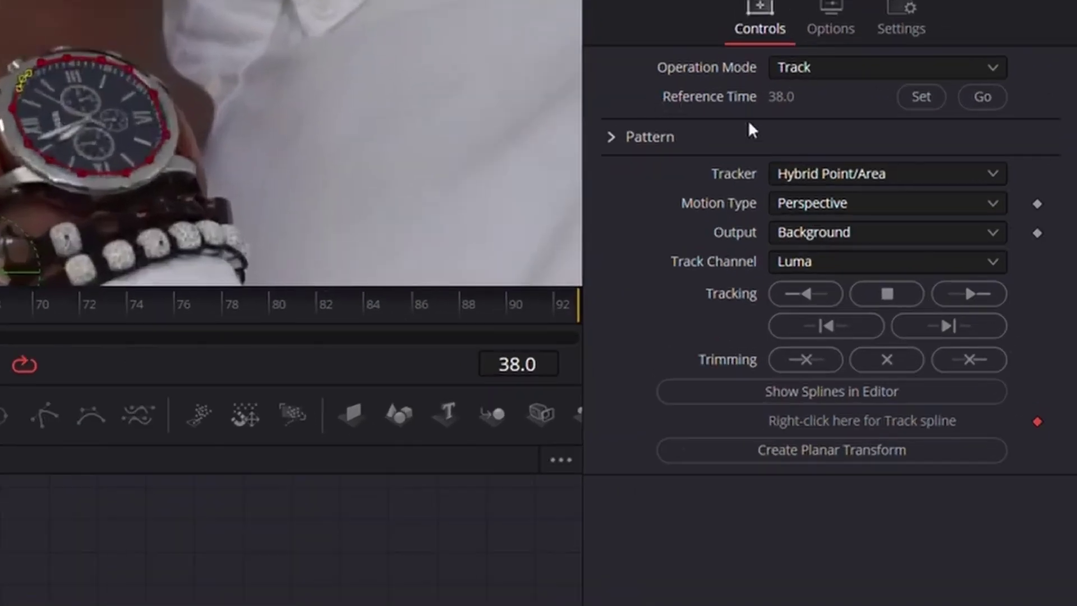
left_click(967, 295)
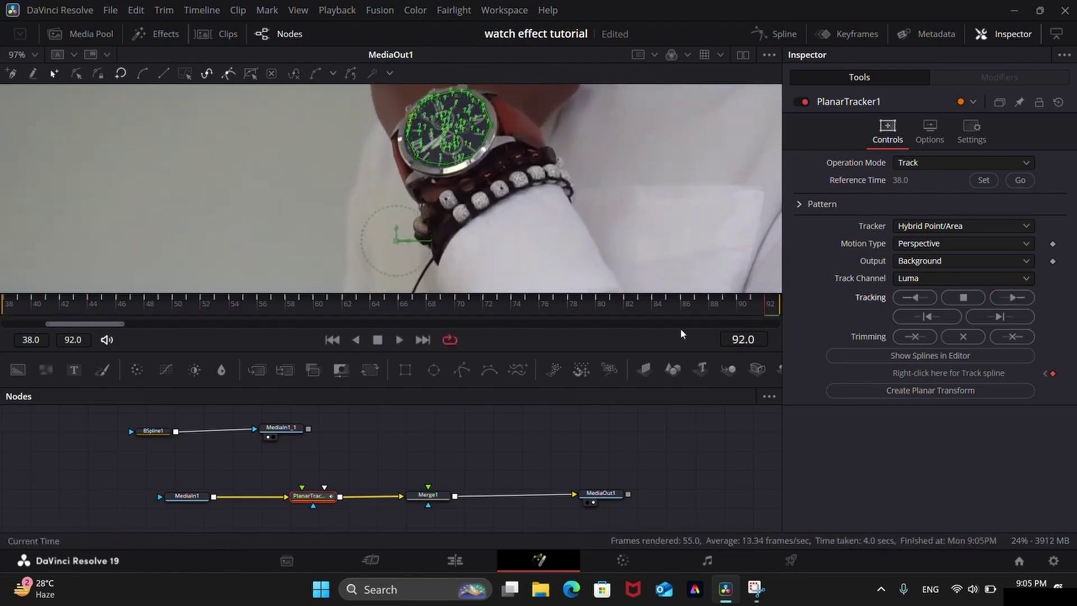
Scrub back to frame 59 and frame the watch in the viewer to review the track
left_click_drag(624, 305, 342, 305)
scroll(637, 187, "down", 6)
scroll(661, 209, "up", 2)
scroll(662, 210, "down", 2)
left_click_drag(658, 212, 640, 194)
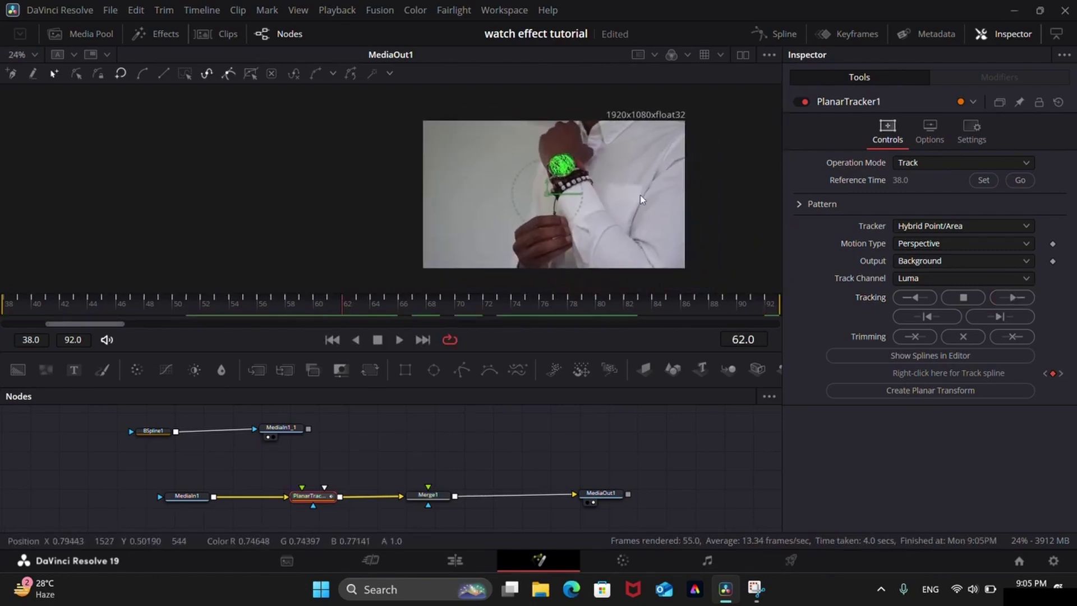
Set PlanarTracker1's Operation Mode to Steady and play back to preview the stabilised watch
left_click(928, 162)
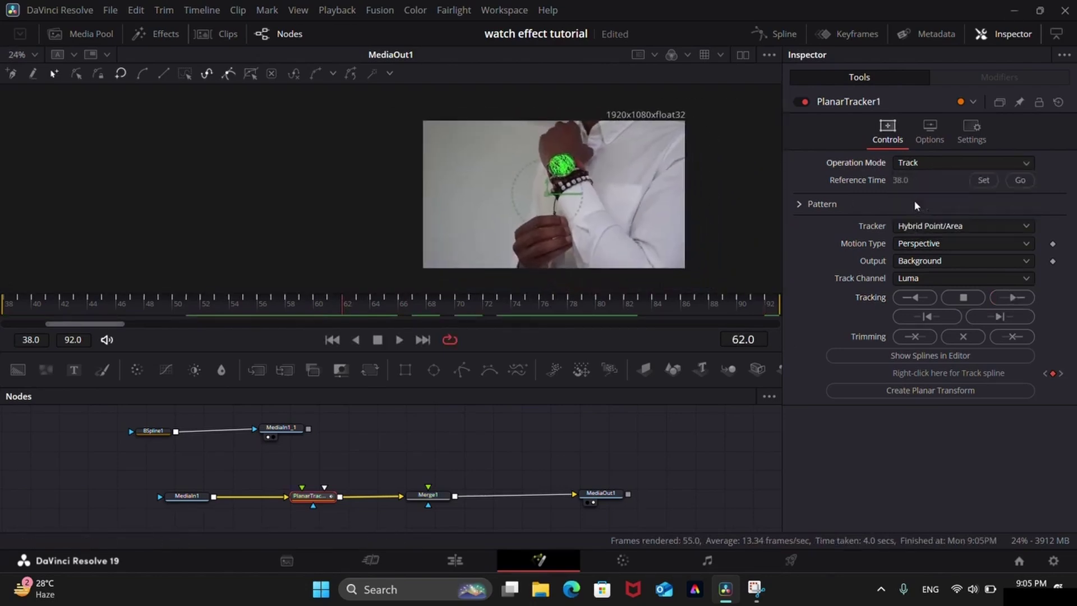
left_click(913, 200)
scroll(603, 187, "up", 4)
key("space")
scroll(566, 178, "up", 2)
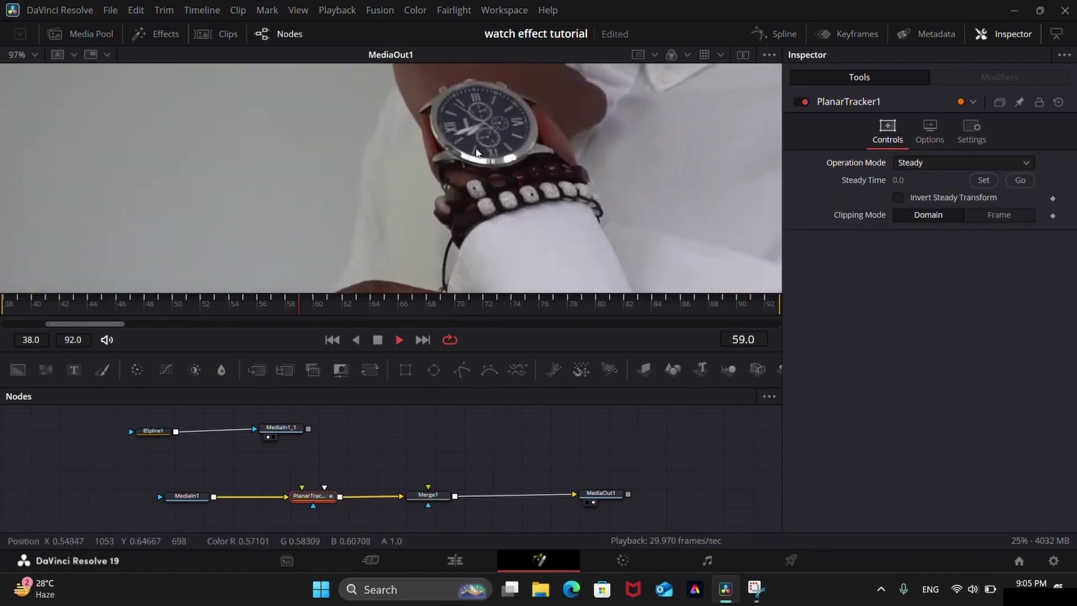
scroll(550, 183, "down", 4)
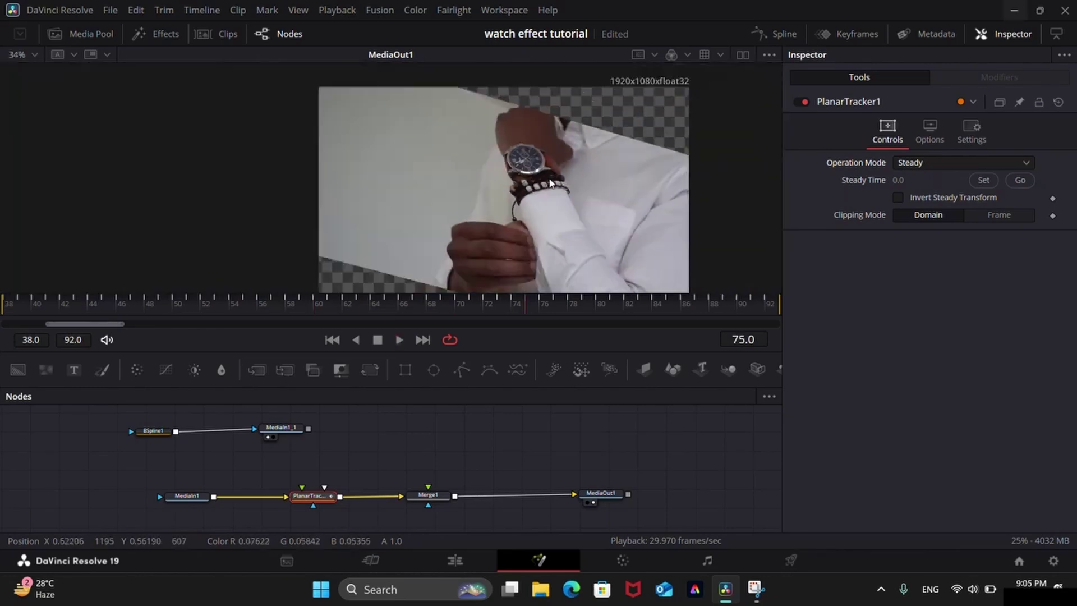
Return the Operation Mode to Track and create a Planar Transform from the watch track
left_click(937, 164)
left_click(920, 181)
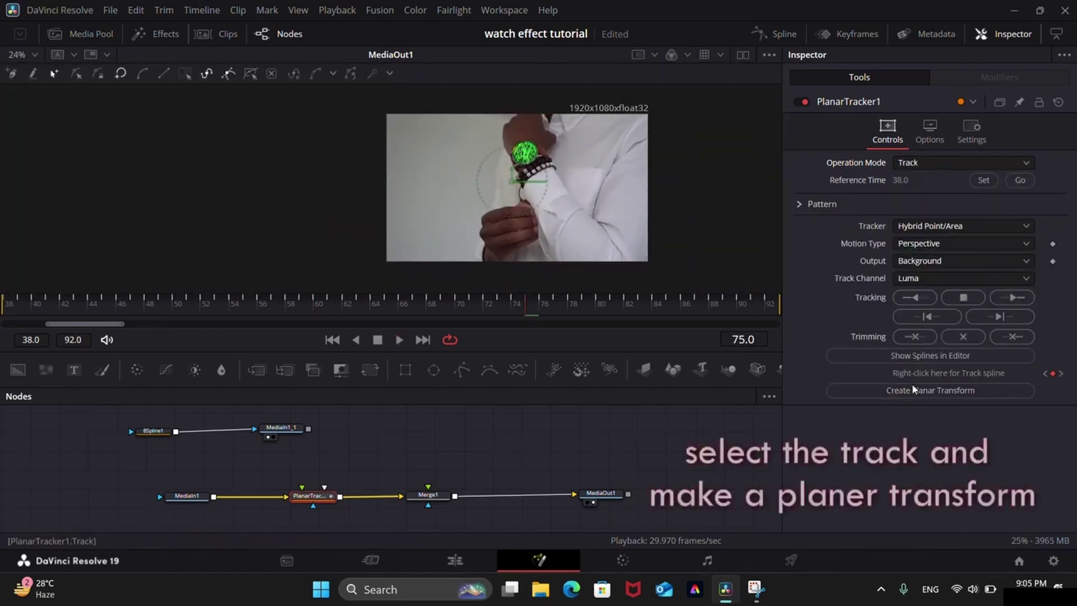
left_click(930, 391)
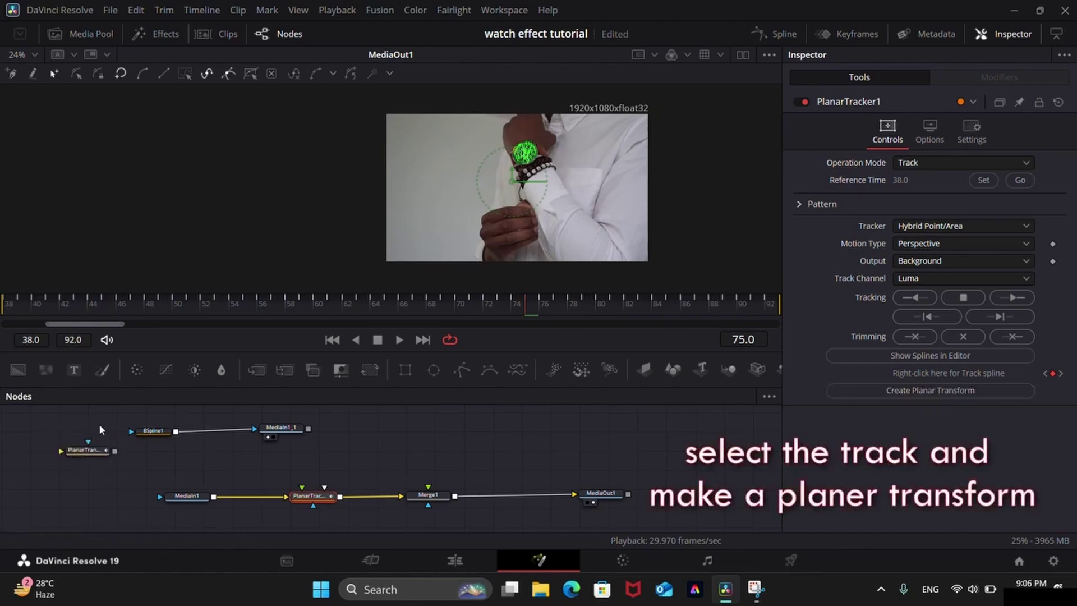
Pull PlanarTracker1 out of the footage flow, rearrange nodes and show cutout and output side by side
left_click_drag(81, 455, 70, 459)
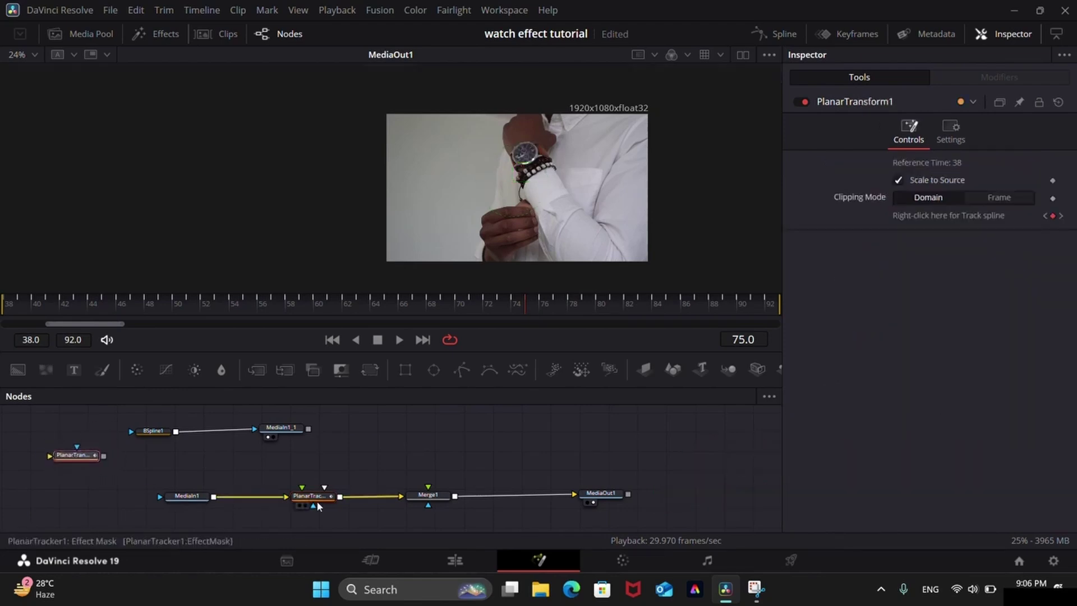
left_click_drag(316, 500, 56, 504)
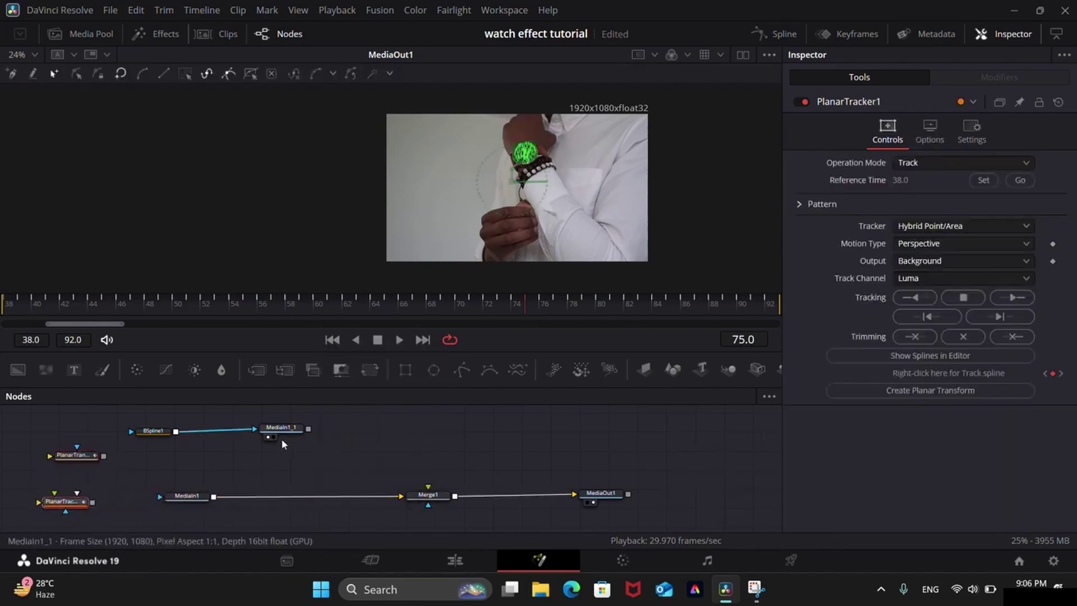
left_click_drag(280, 431, 317, 442)
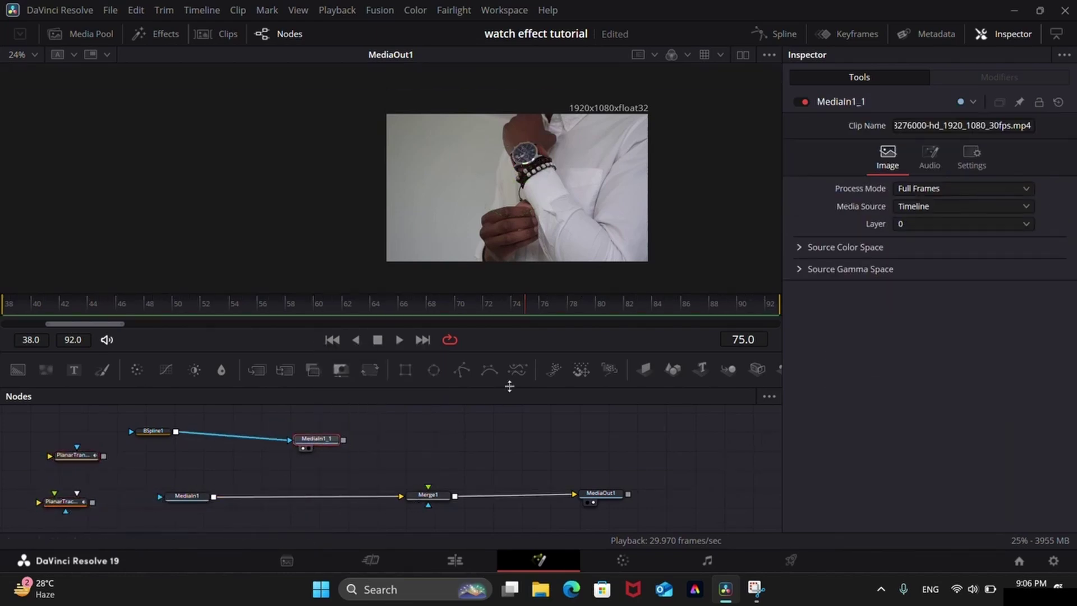
left_click(744, 56)
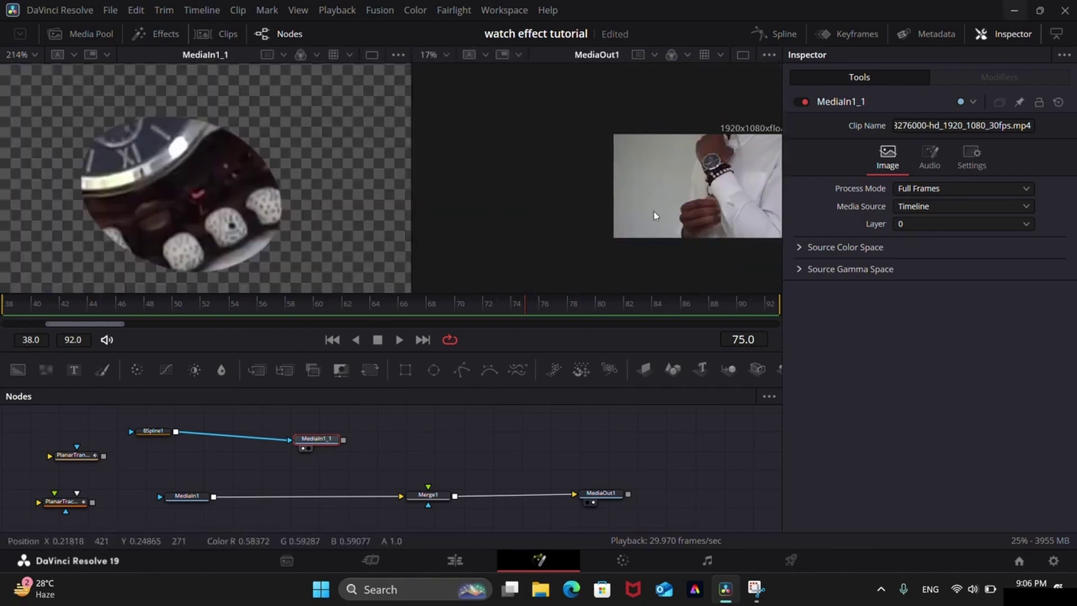
left_click_drag(652, 214, 544, 194)
Feed MediaIn1_1 into Merge1 as foreground and insert PlanarTransform1 between BSpline1 and MediaIn1_1
left_click_drag(343, 440, 401, 496)
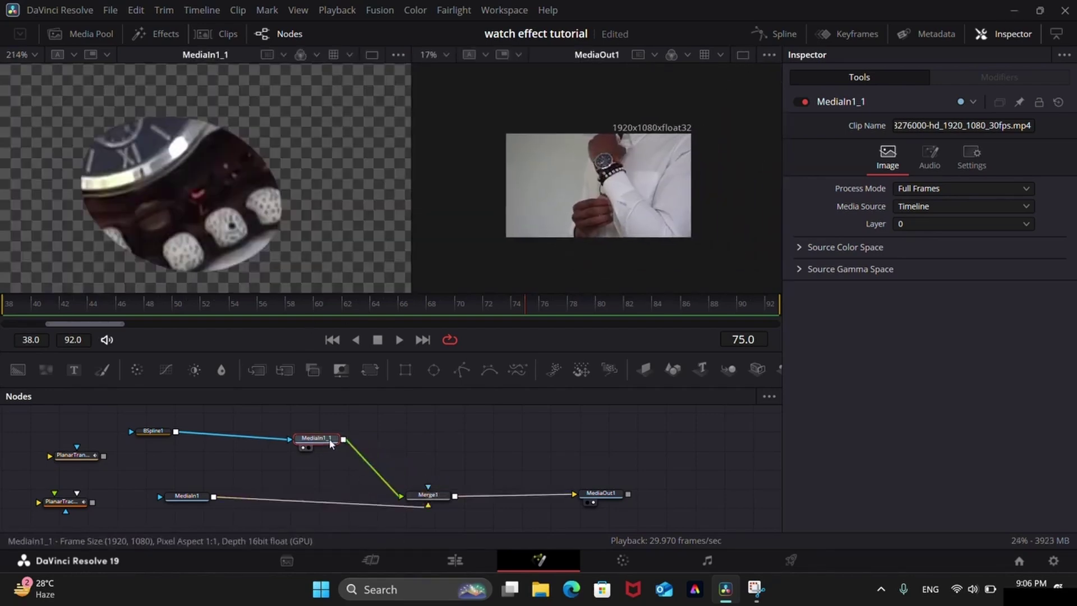
left_click_drag(331, 444, 355, 440)
left_click(86, 464)
left_click_drag(79, 457, 254, 438)
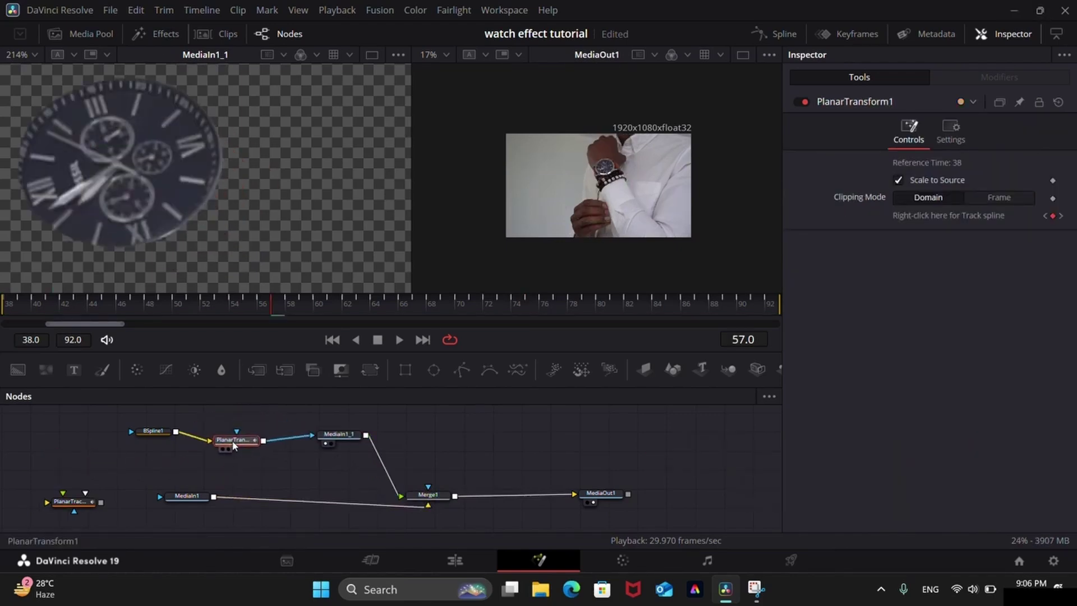
Select BSpline1 and scrub earlier and later frames to confirm the mask stays on the watch face
left_click(150, 431)
left_click_drag(130, 307, 185, 304)
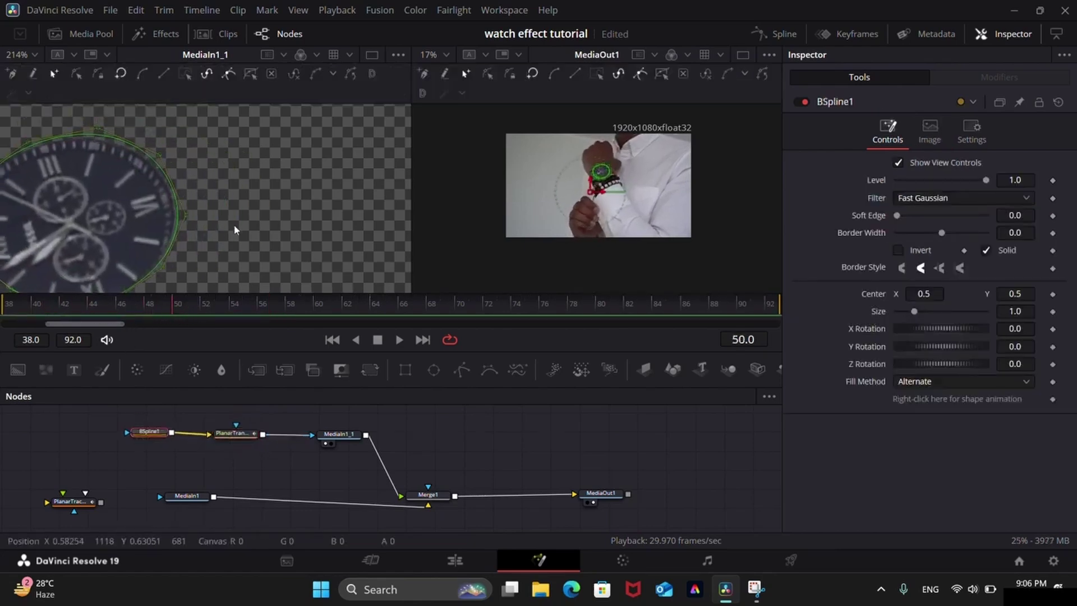
left_click_drag(235, 229, 292, 206)
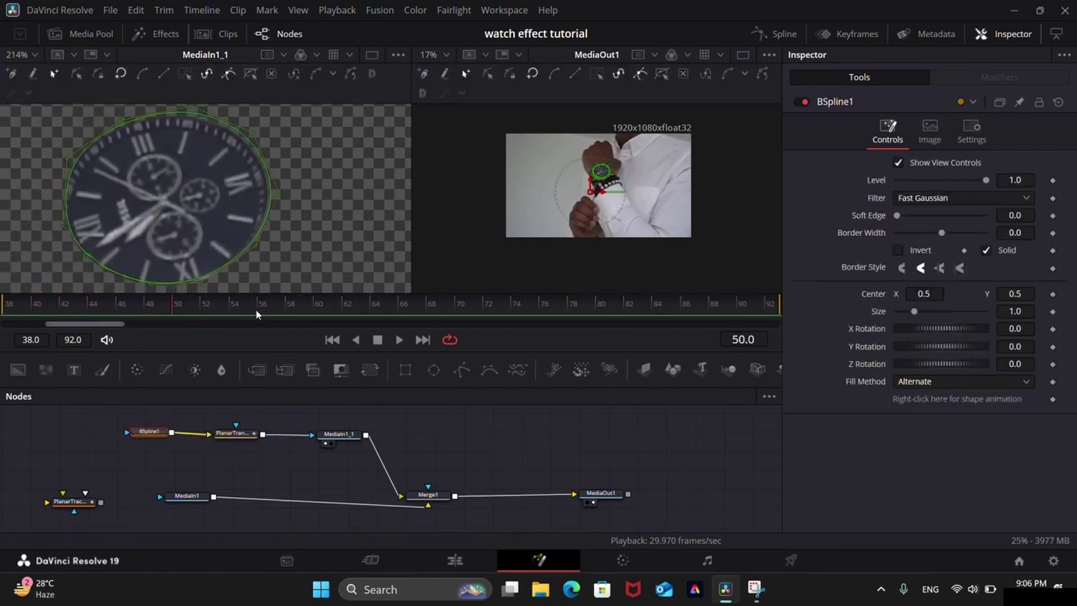
left_click_drag(256, 308, 500, 311)
scroll(293, 233, "down", 2)
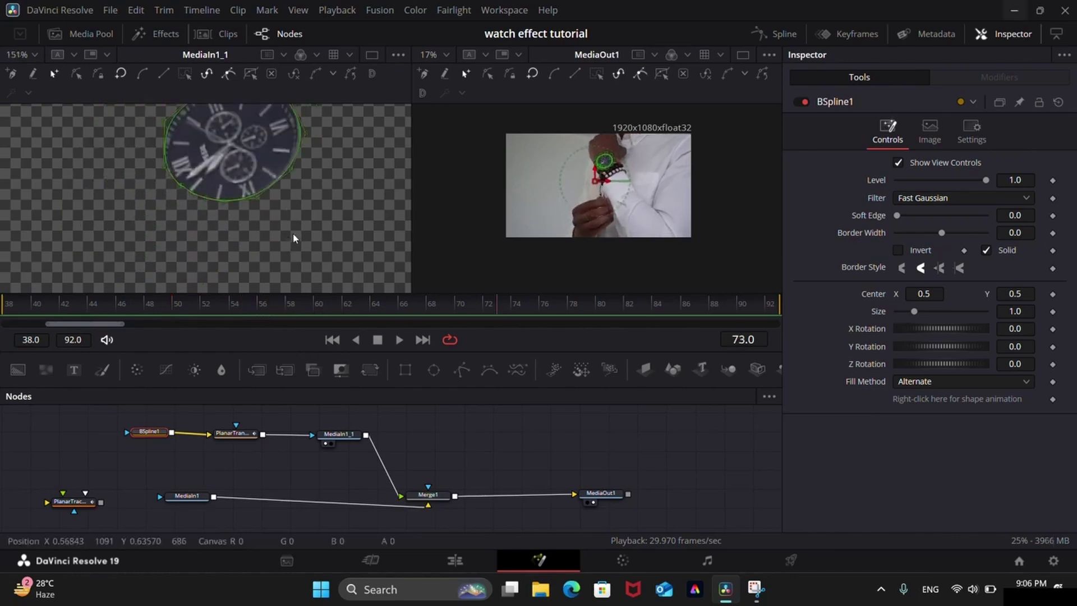
scroll(292, 233, "down", 2)
left_click_drag(601, 303, 234, 298)
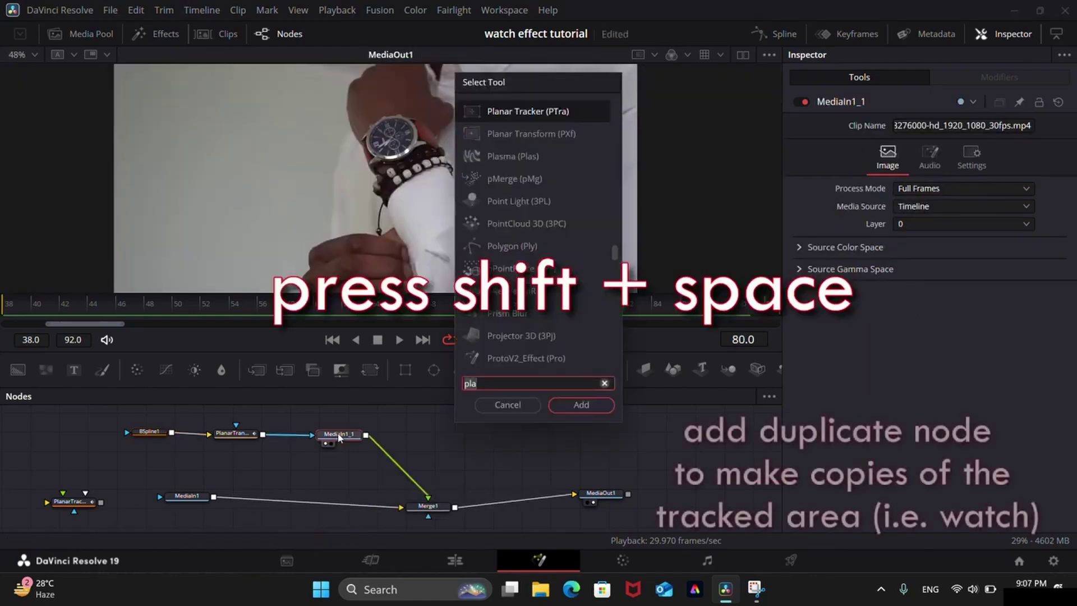
Insert a Duplicate node after the watch cutout with Copies set to 5
type("dup")
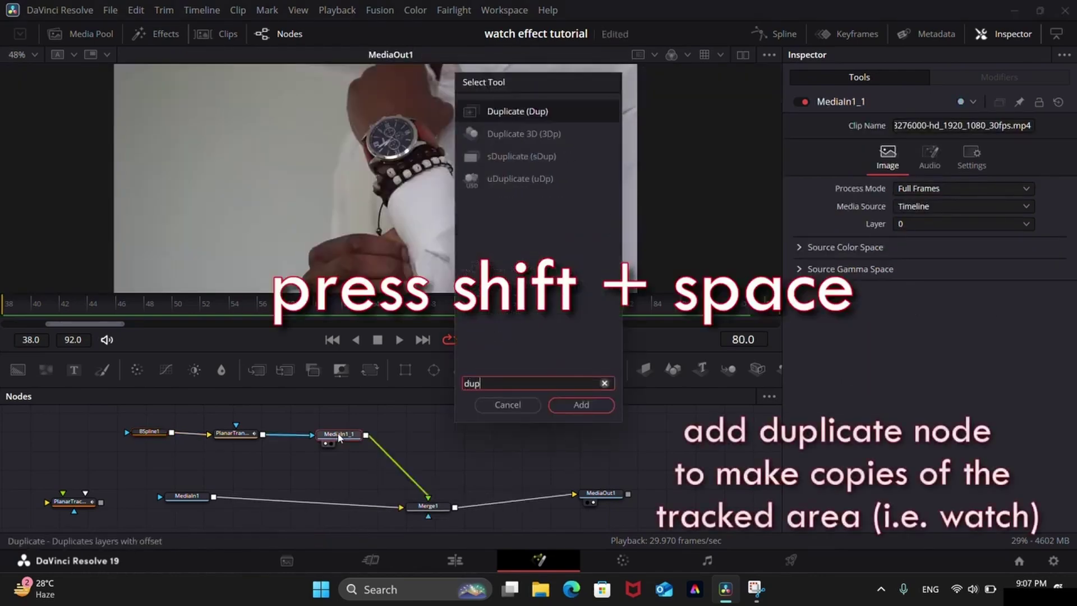
type("li")
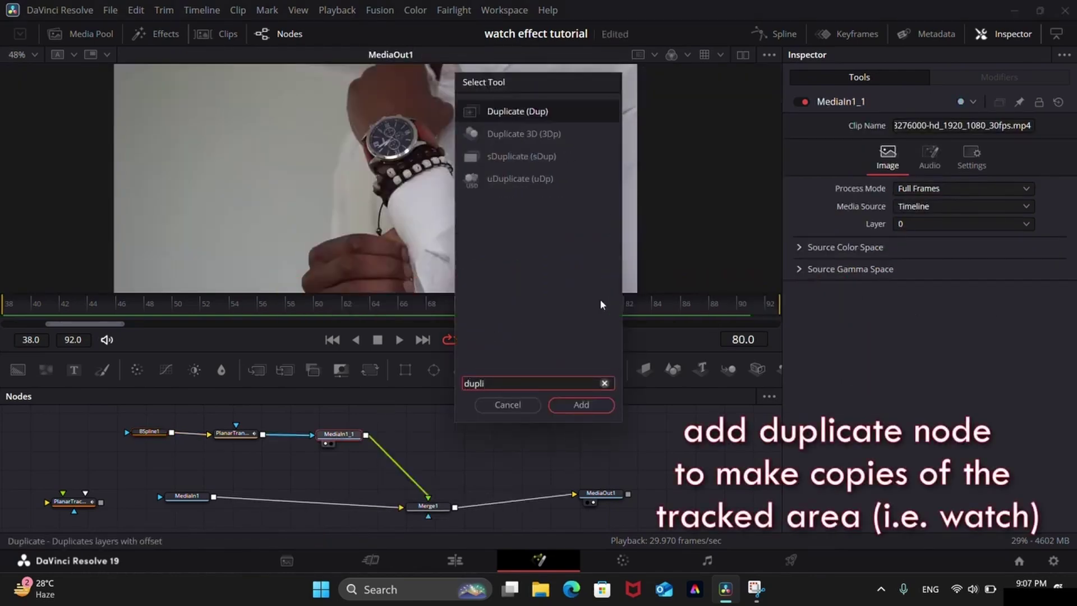
left_click(580, 404)
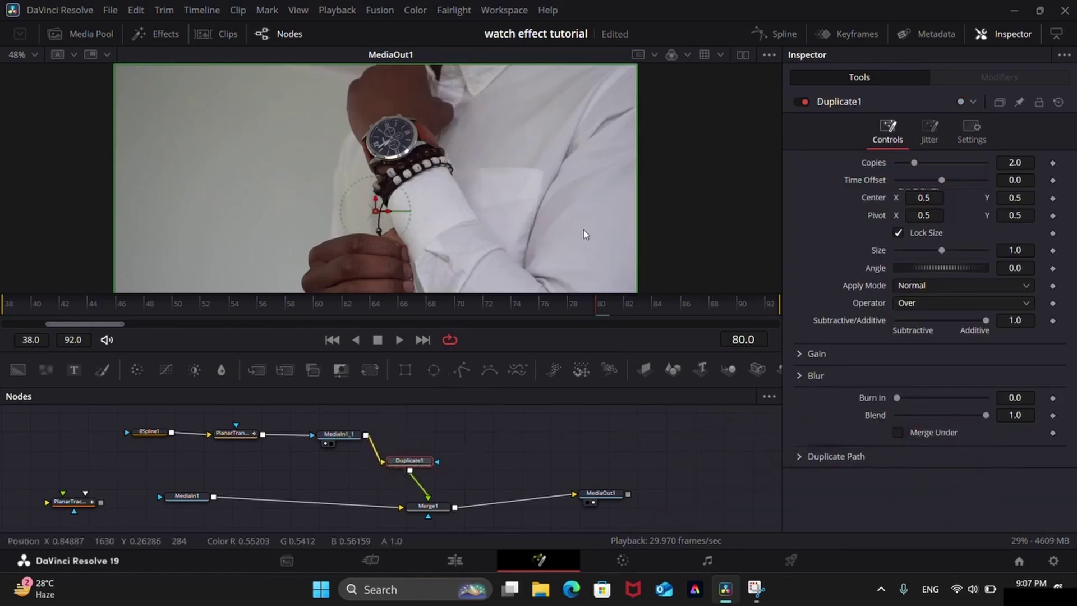
scroll(590, 169, "down", 2)
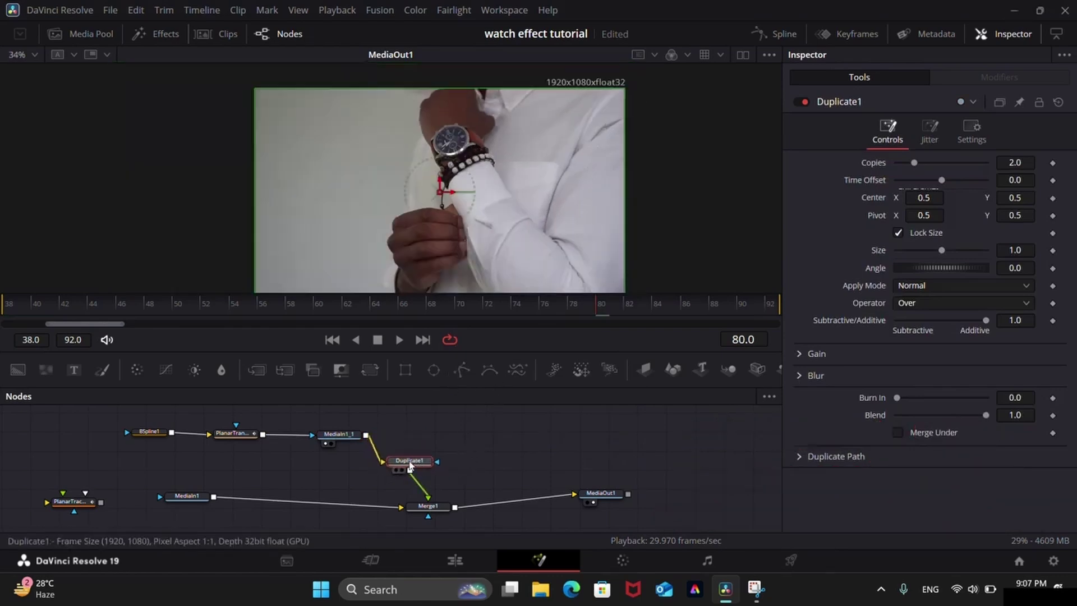
left_click(1026, 161)
type("5")
key("Tab")
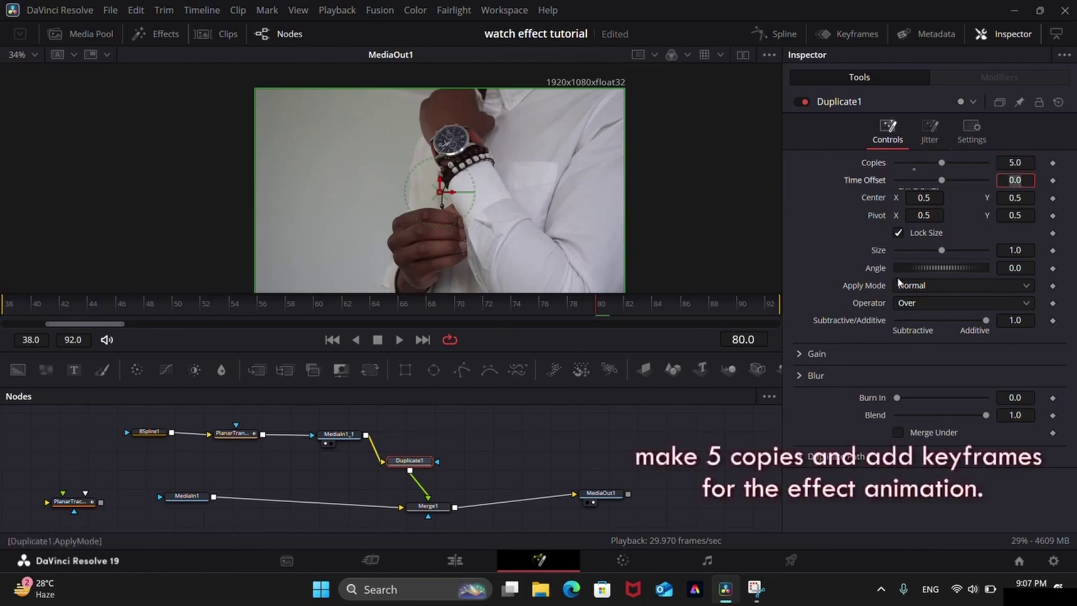
Preview the copies' spread, then keyframe Duplicate1's Center at 0.5 on frame 38
left_click_drag(920, 197, 920, 199)
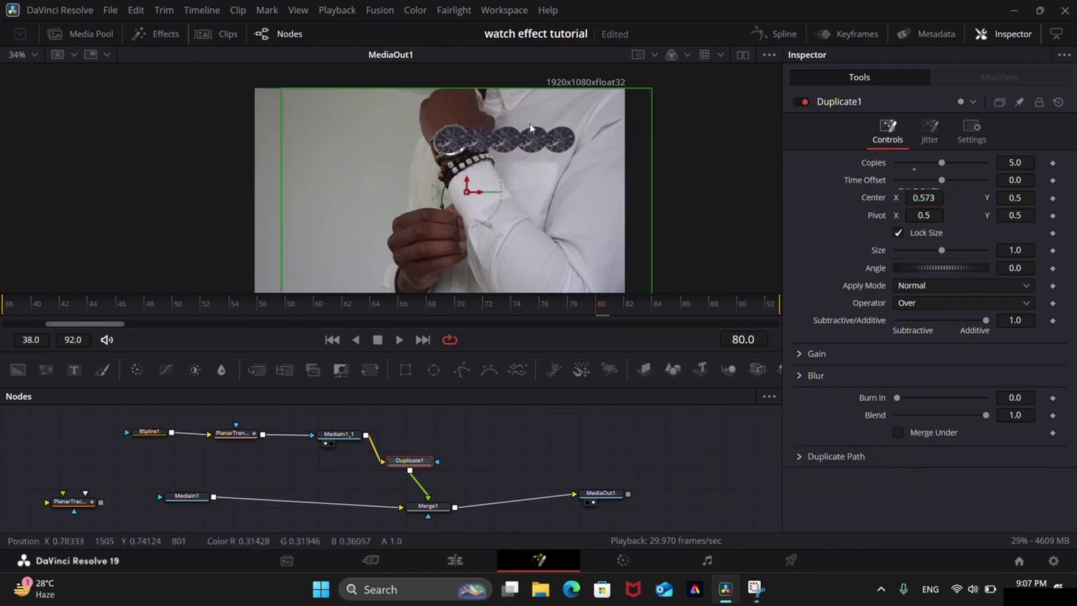
left_click_drag(936, 197, 839, 215)
left_click_drag(550, 309, 1, 318)
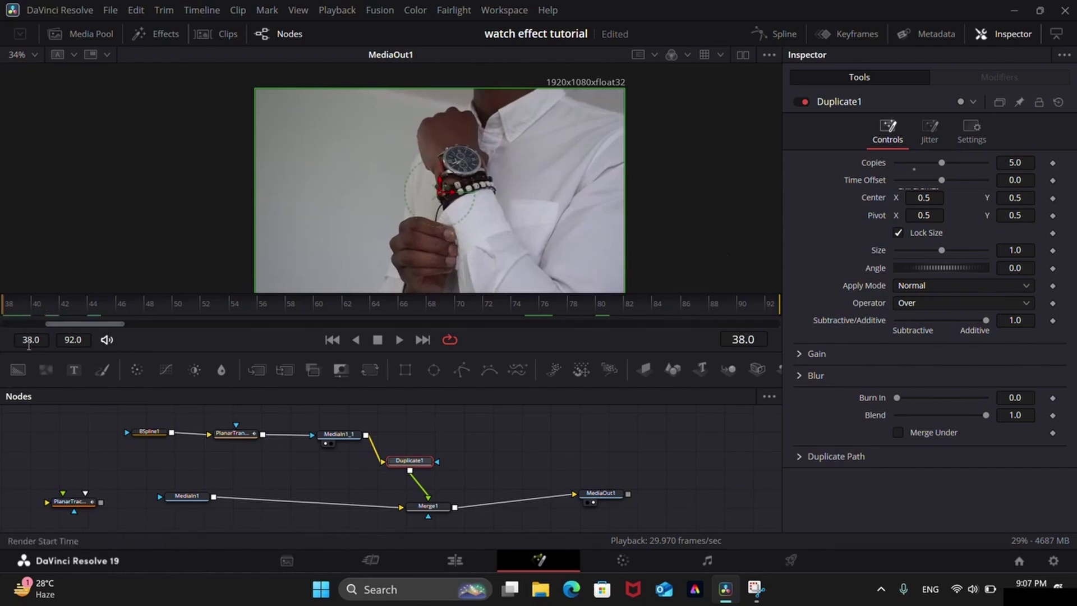
left_click(1052, 198)
At frame 64, set Center X to 0.453 so the copies fan out left
left_click_drag(28, 301, 867, 319)
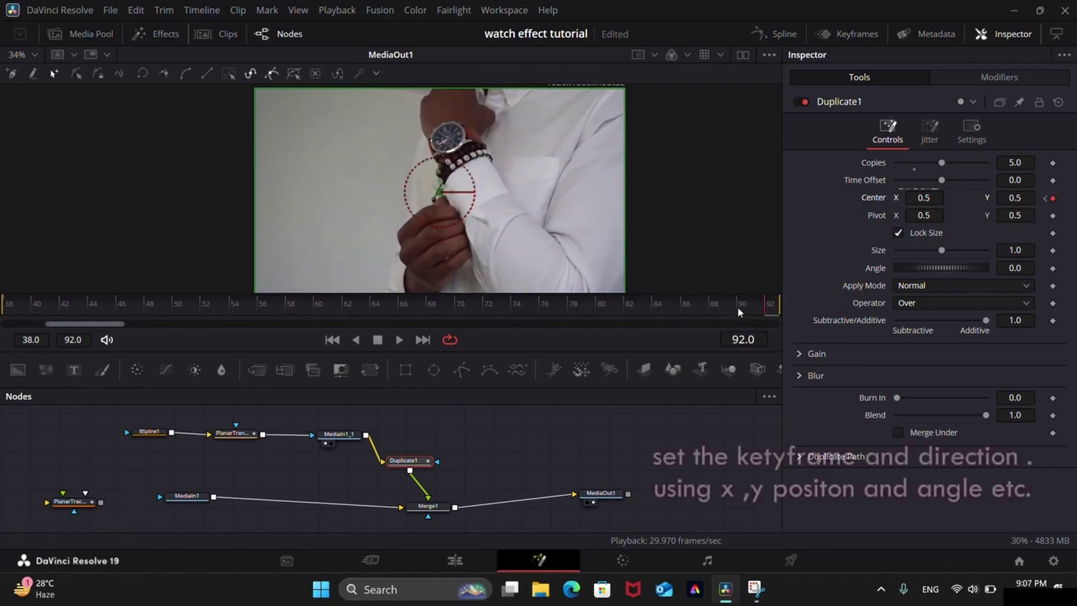
left_click_drag(736, 307, 416, 311)
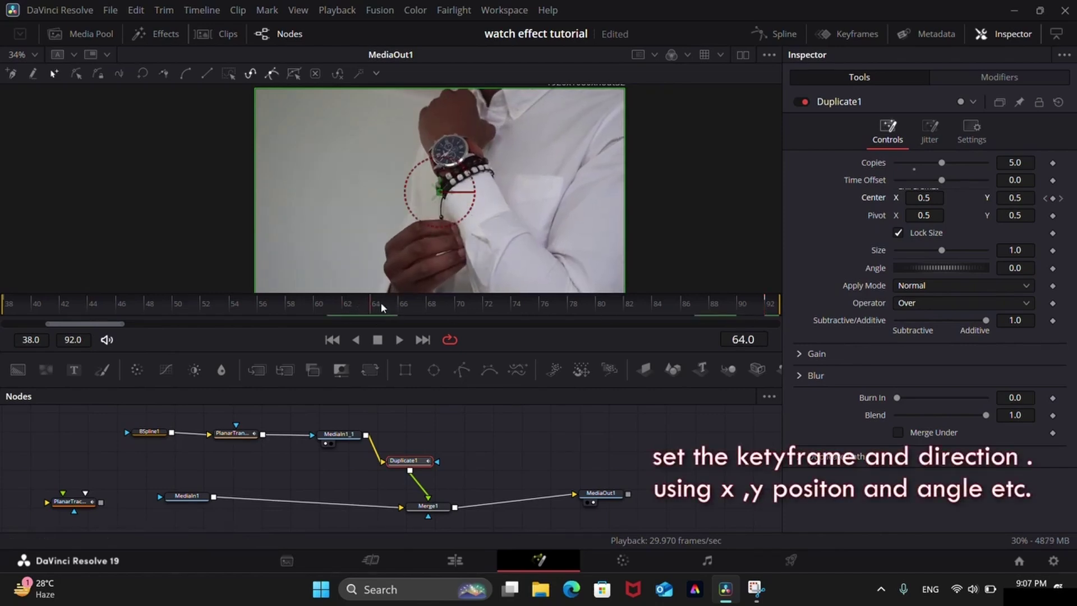
left_click_drag(931, 197, 908, 197)
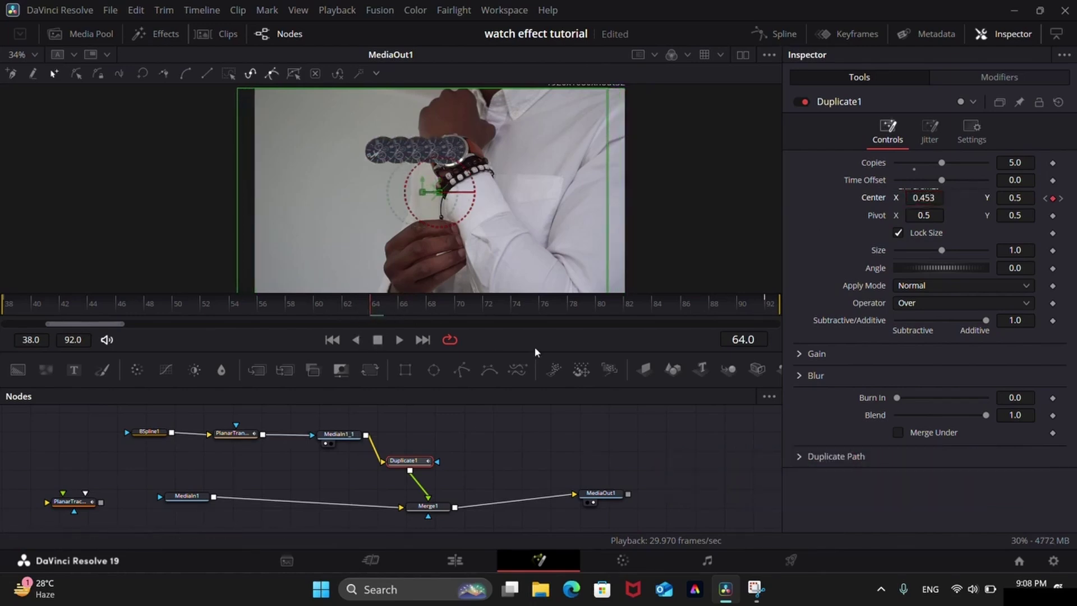
key("space")
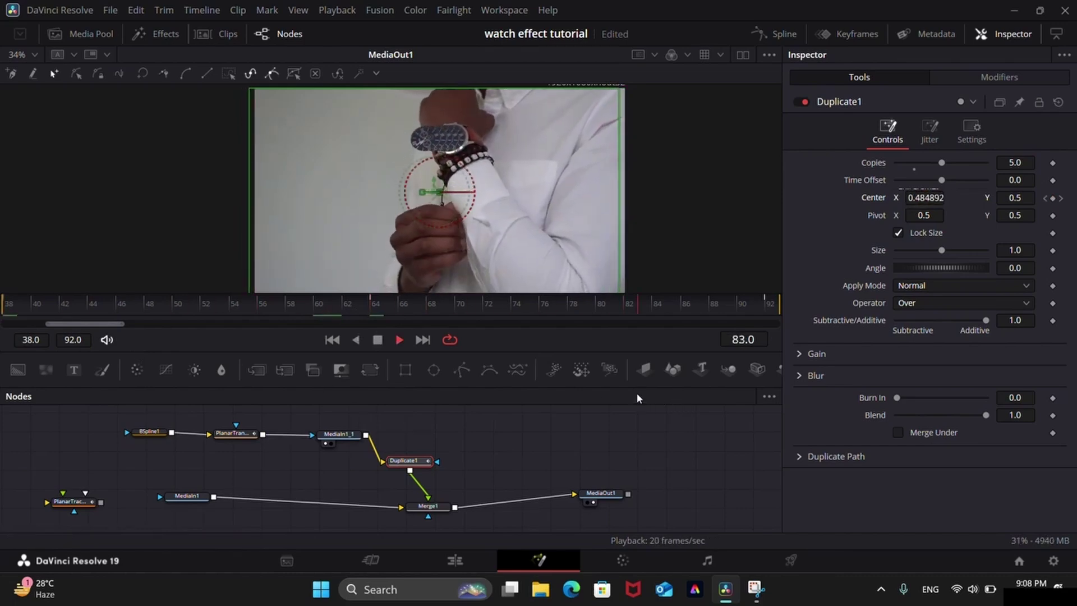
key("space")
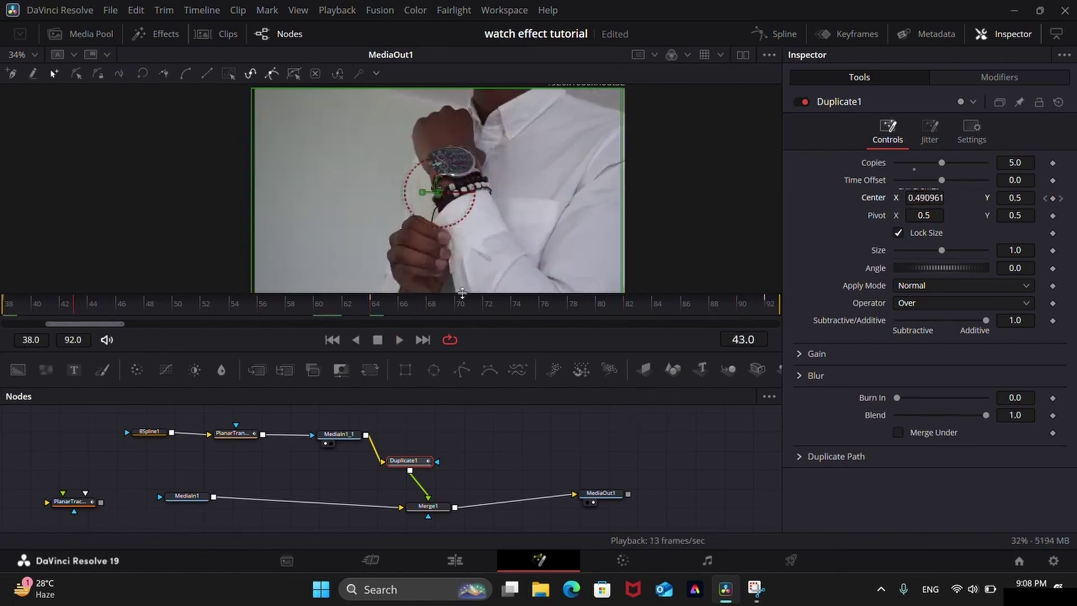
left_click_drag(177, 302, 313, 303)
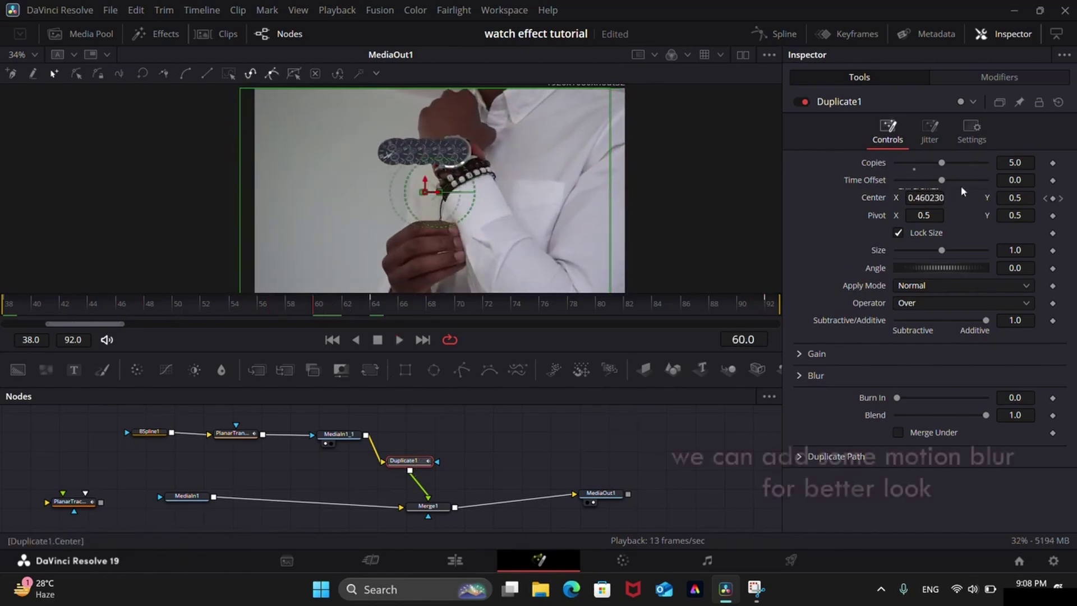
Enable Motion Blur at Quality 6 in Duplicate1's Settings
left_click(972, 132)
left_click(897, 326)
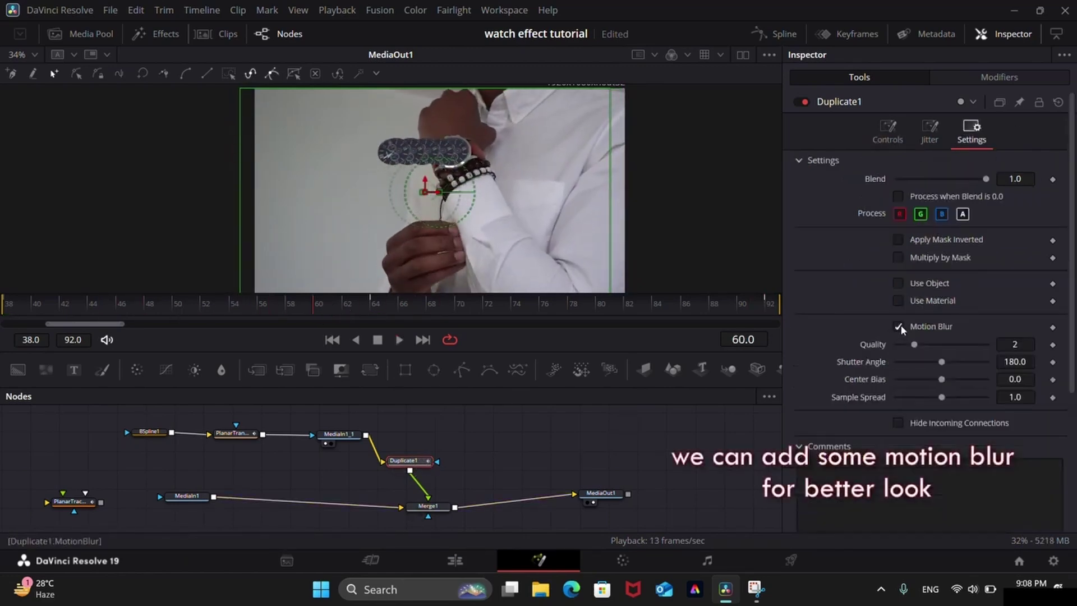
scroll(551, 179, "up", 5)
left_click_drag(551, 183, 625, 221)
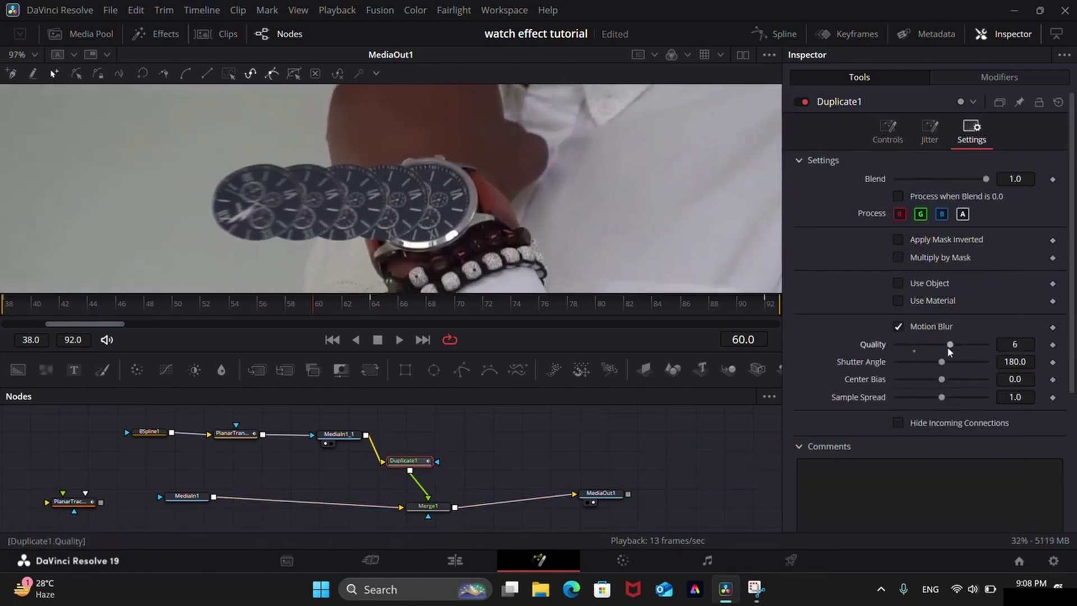
Return to the Edit page timeline to view the finished burst effect
scroll(563, 240, "down", 6)
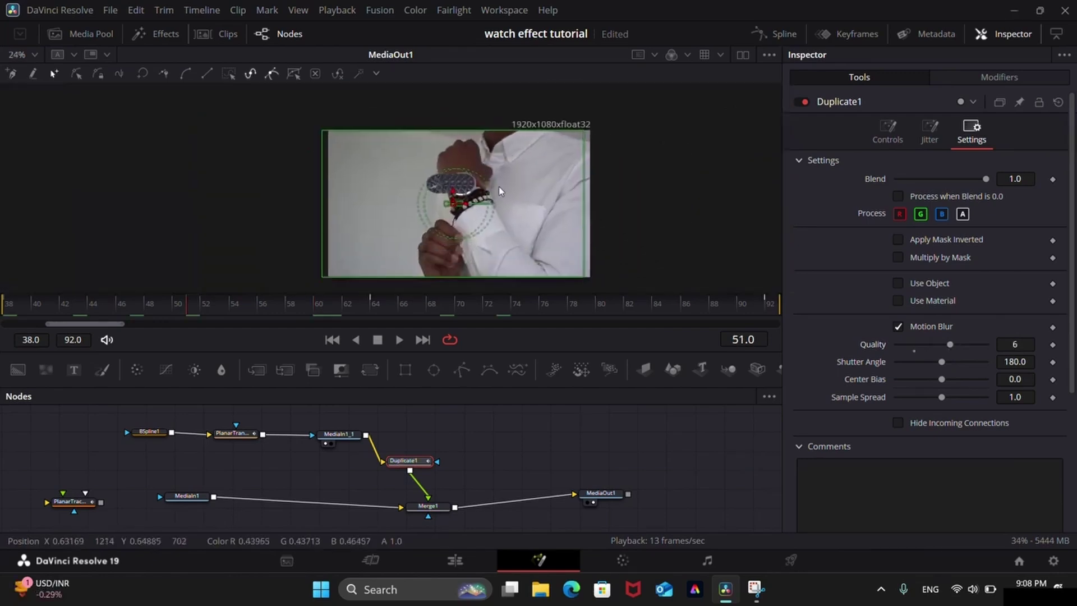
scroll(499, 191, "up", 3)
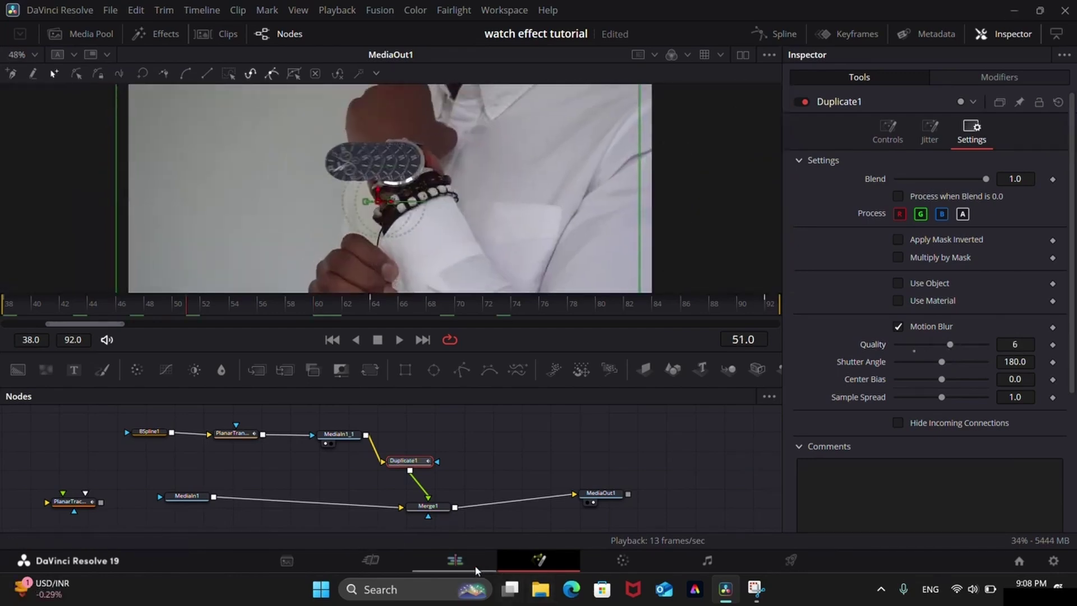
left_click(469, 562)
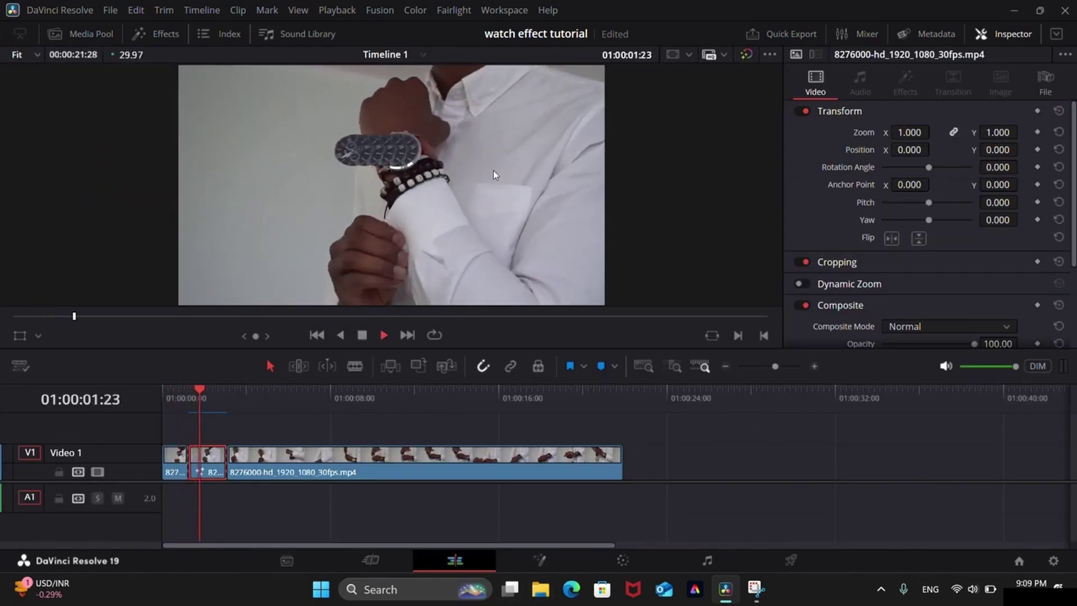